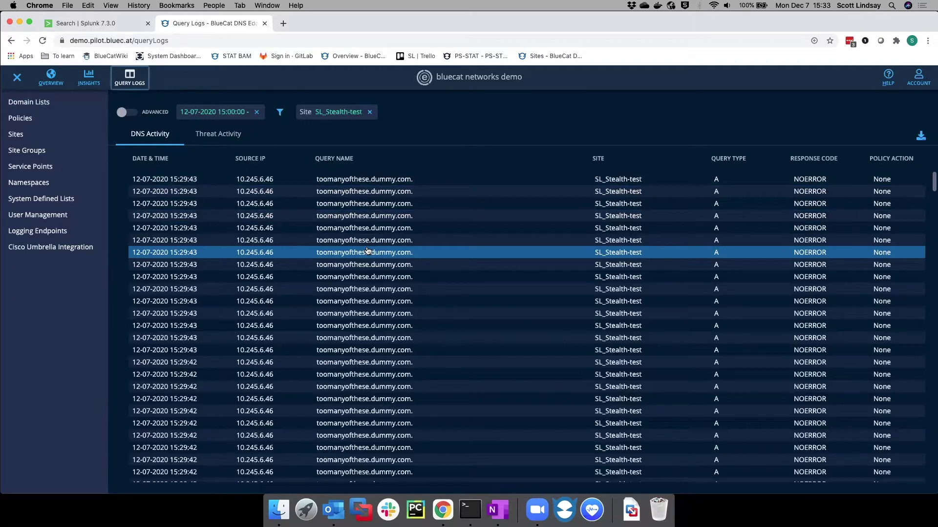
Review the sl_monitor policy's details and open its watch list, sl_allow_everything.
{"action": "left_click", "coordinate": [108, 24]}
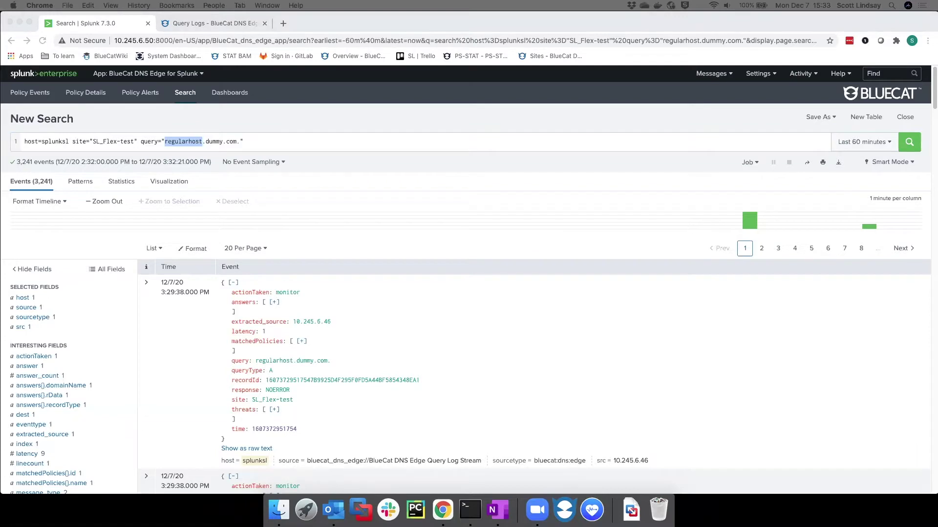
{"action": "left_click", "coordinate": [189, 24]}
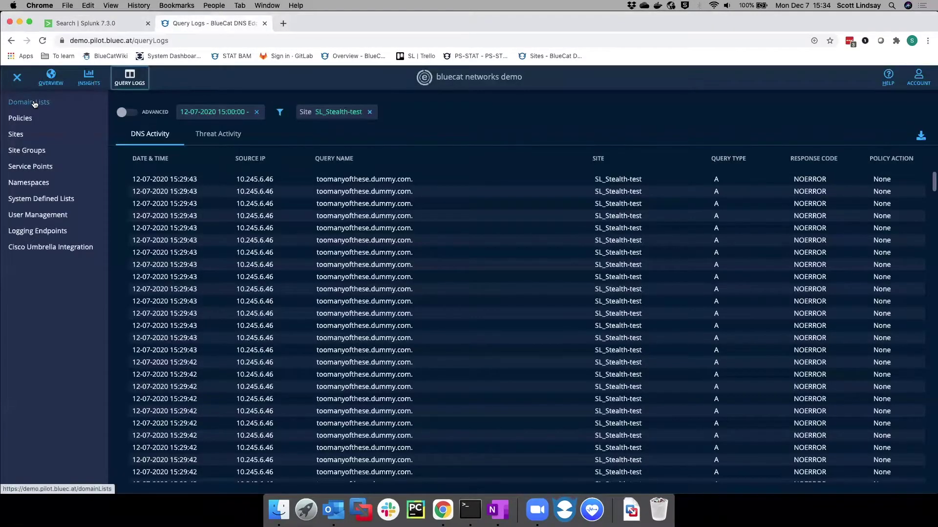
{"action": "left_click", "coordinate": [24, 121]}
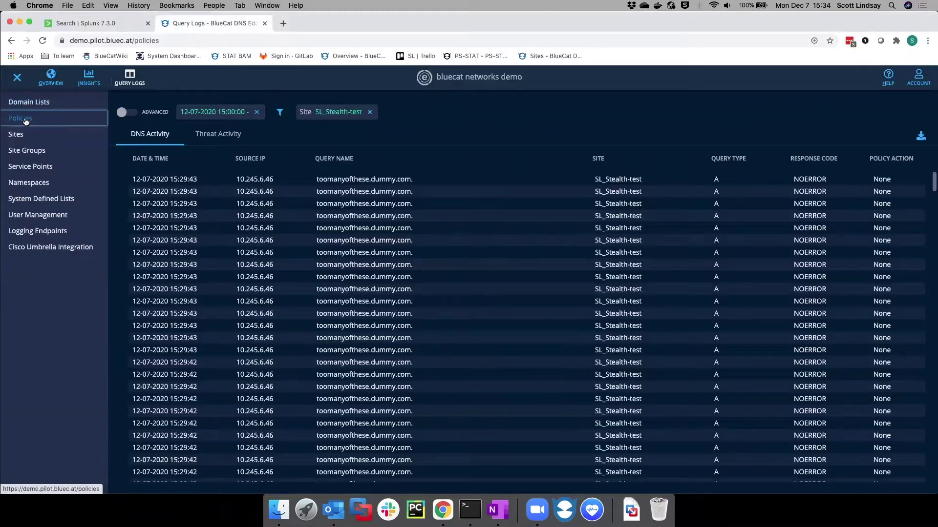
{"action": "scroll", "coordinate": [191, 290], "scroll_direction": "down", "scroll_amount": 10}
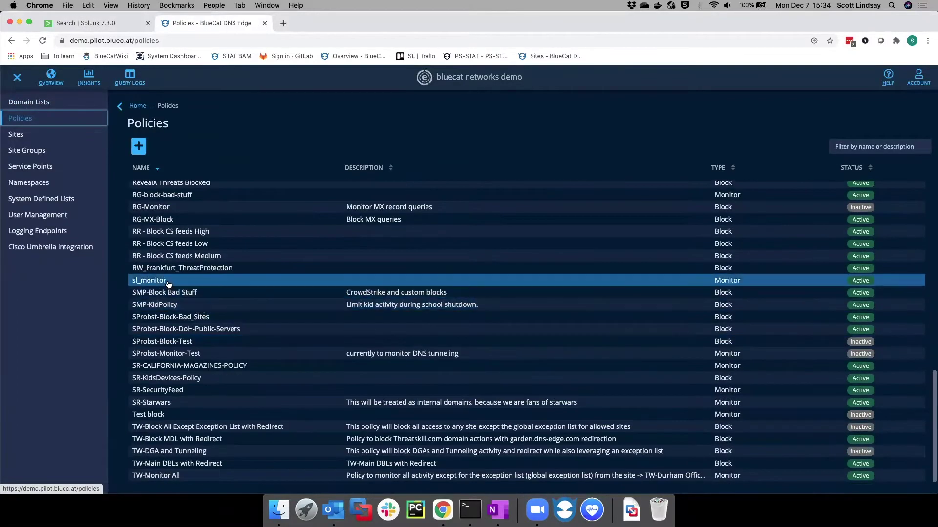
{"action": "left_click", "coordinate": [168, 281]}
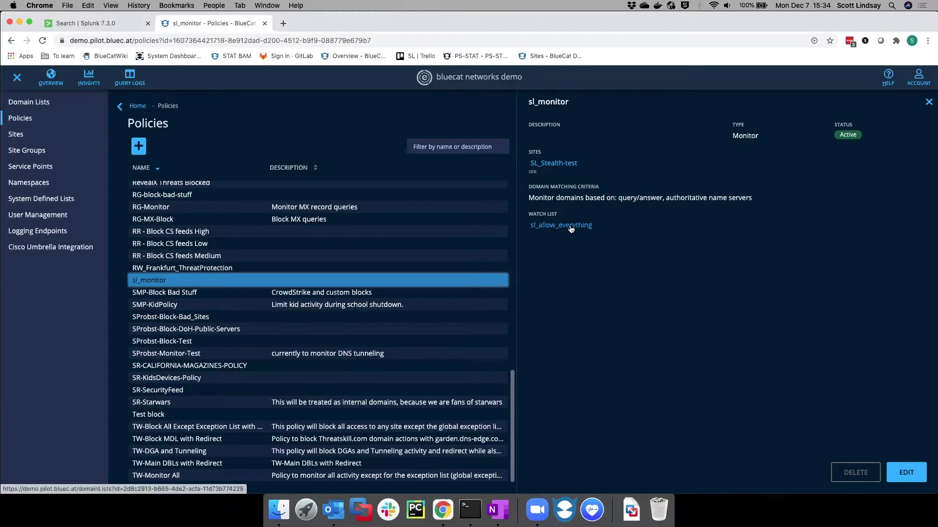
{"action": "left_click", "coordinate": [564, 228]}
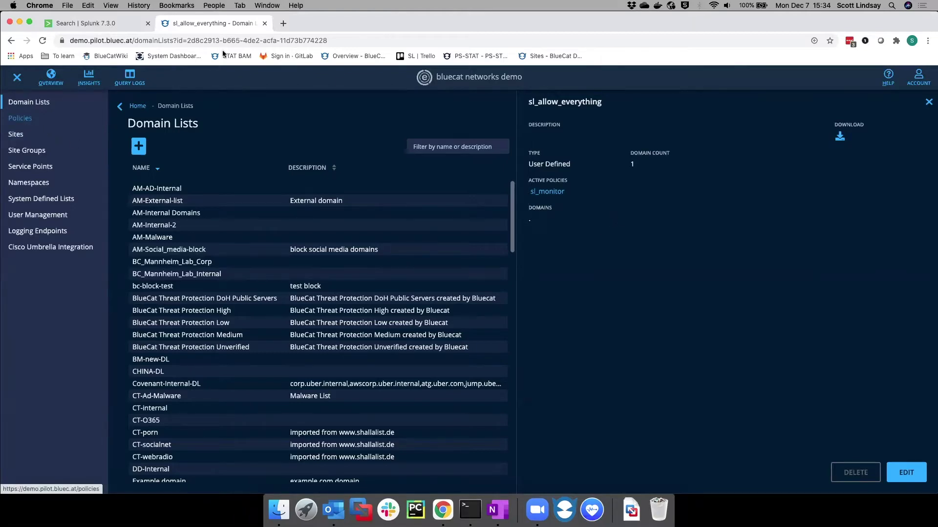
Switch to Splunk and search site SL_Flex-test for events with the query toomanyofthese.dummy.com.
{"action": "left_click", "coordinate": [116, 25]}
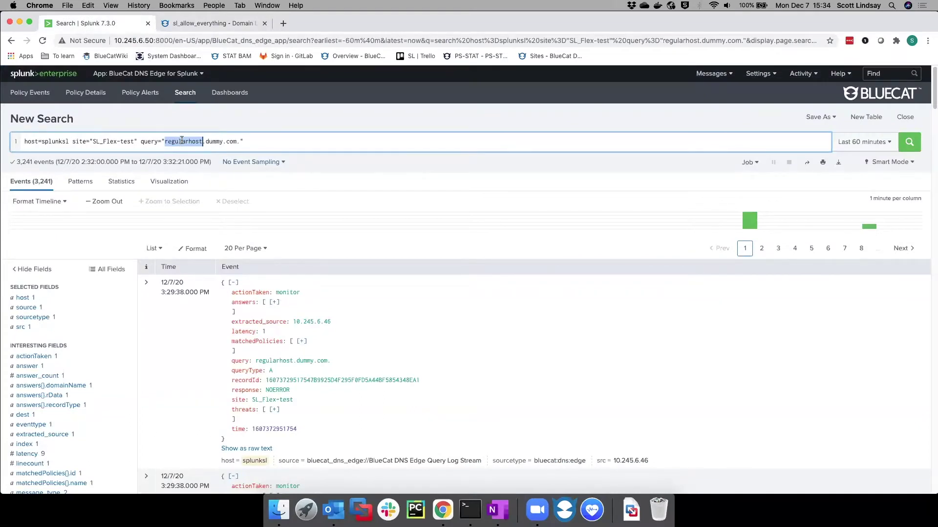
{"action": "key", "text": "super+Right"}
{"action": "double_click", "coordinate": [180, 141]}
{"action": "type", "text": "toomany"}
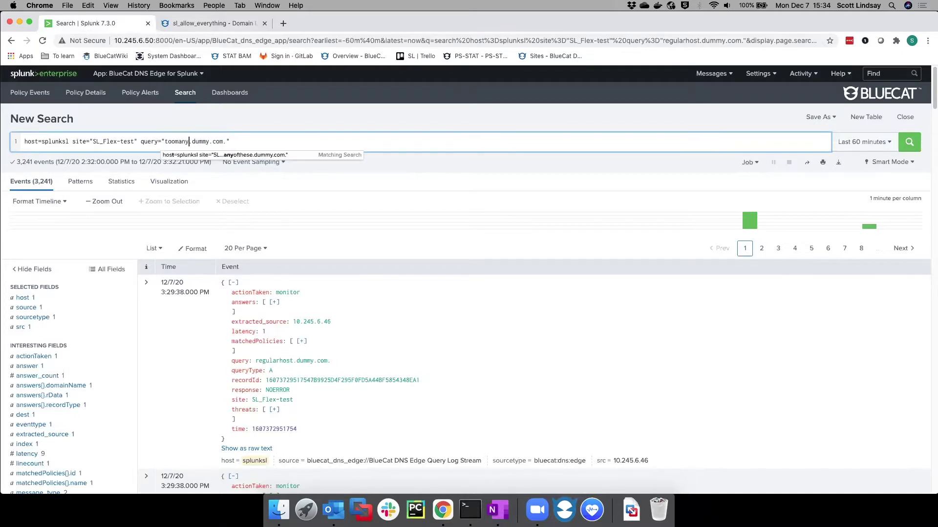
{"action": "key", "text": "Return"}
{"action": "key", "text": "Return"}
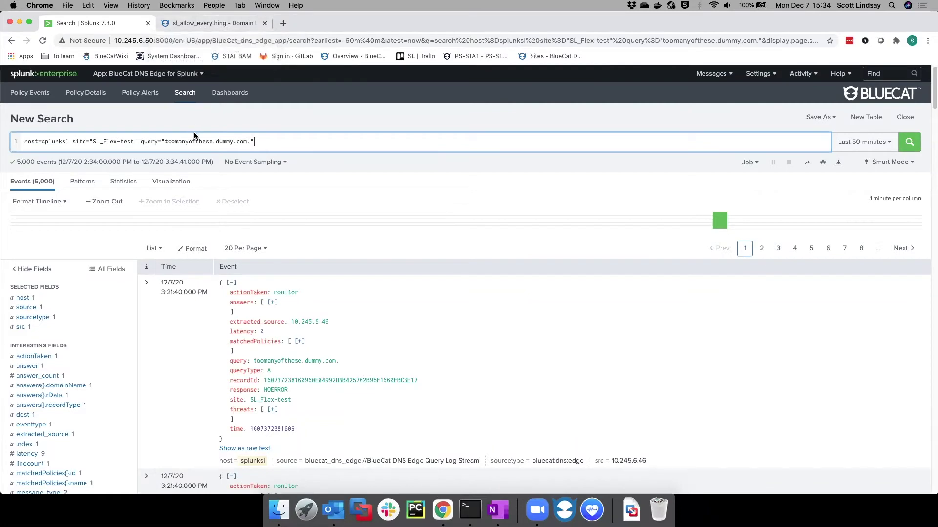
Switch to BlueCat DNS Edge and start a new user-defined domain list named sl_no_log.
{"action": "left_click", "coordinate": [212, 25]}
{"action": "left_click", "coordinate": [29, 103]}
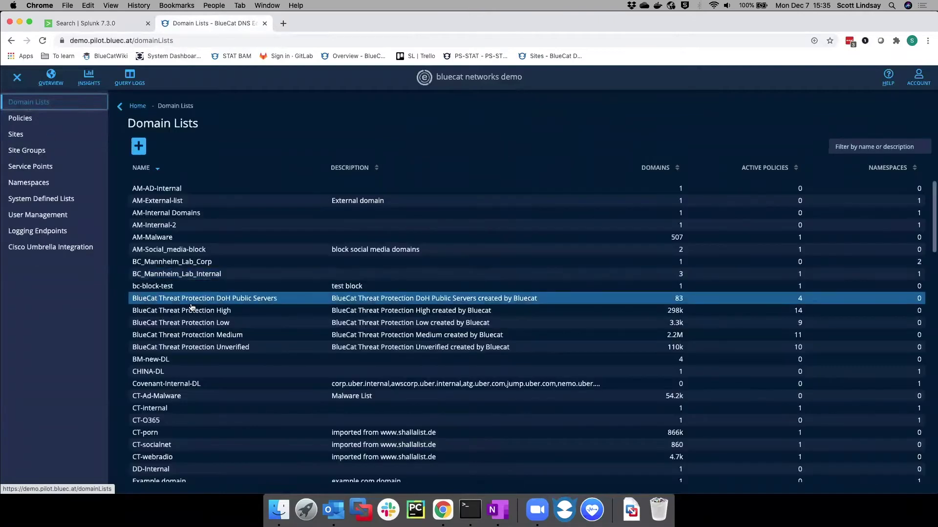
{"action": "left_click", "coordinate": [138, 146]}
{"action": "left_click", "coordinate": [176, 161]}
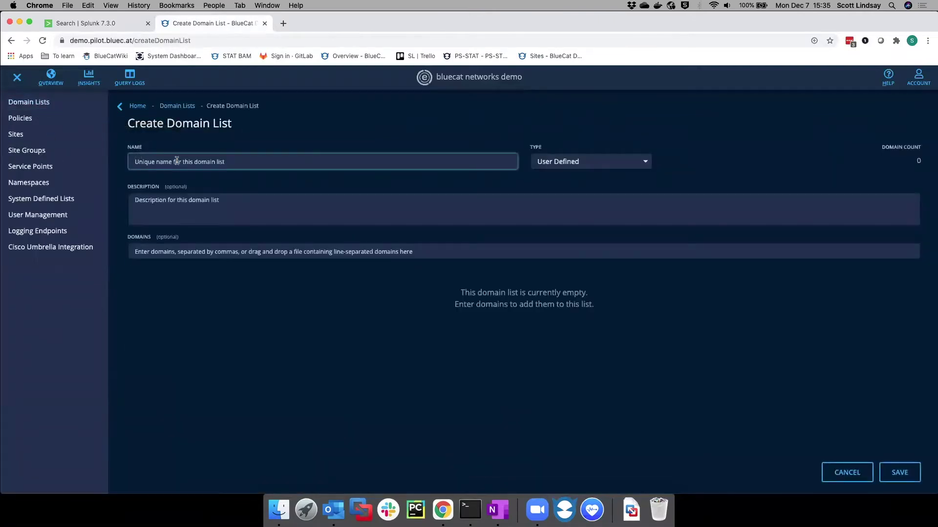
{"action": "type", "text": "sl_no"}
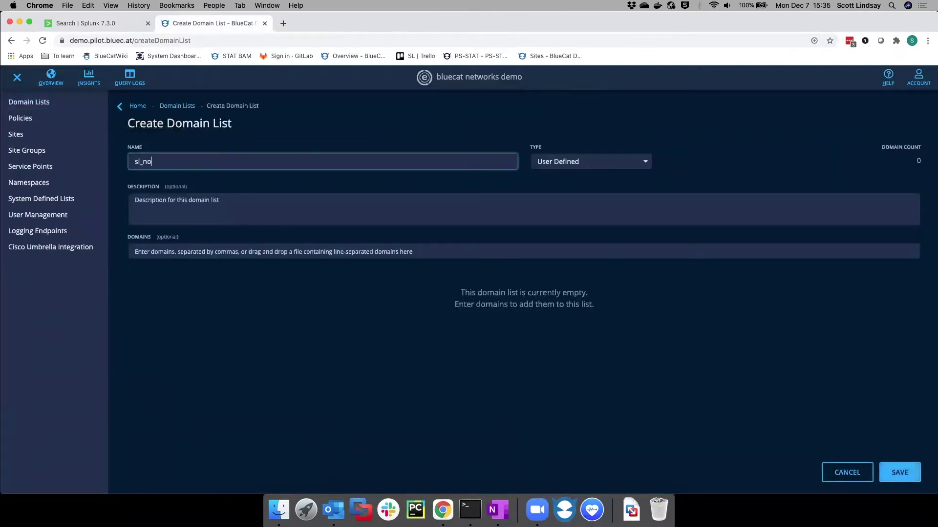
{"action": "type", "text": "_log"}
Add the domain toomanyofthese.dummy.com to the new domain list and save it.
{"action": "left_click", "coordinate": [201, 251]}
{"action": "type", "text": "t"}
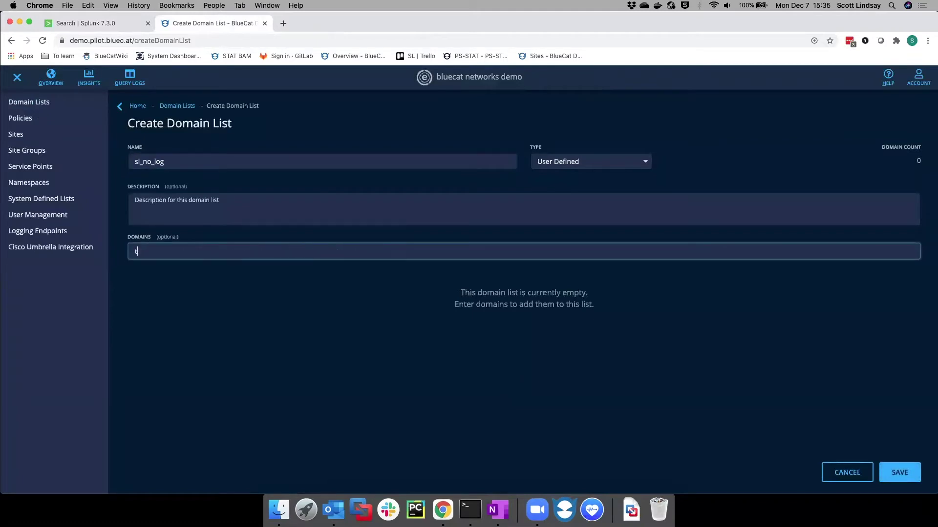
{"action": "type", "text": "oomanyofthese.dummy.com"}
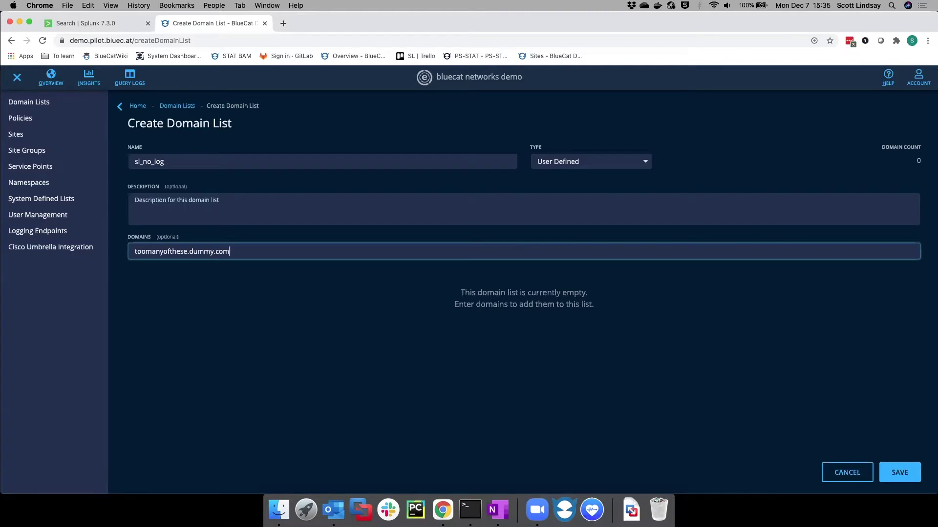
{"action": "key", "text": "Return"}
{"action": "left_click", "coordinate": [901, 475]}
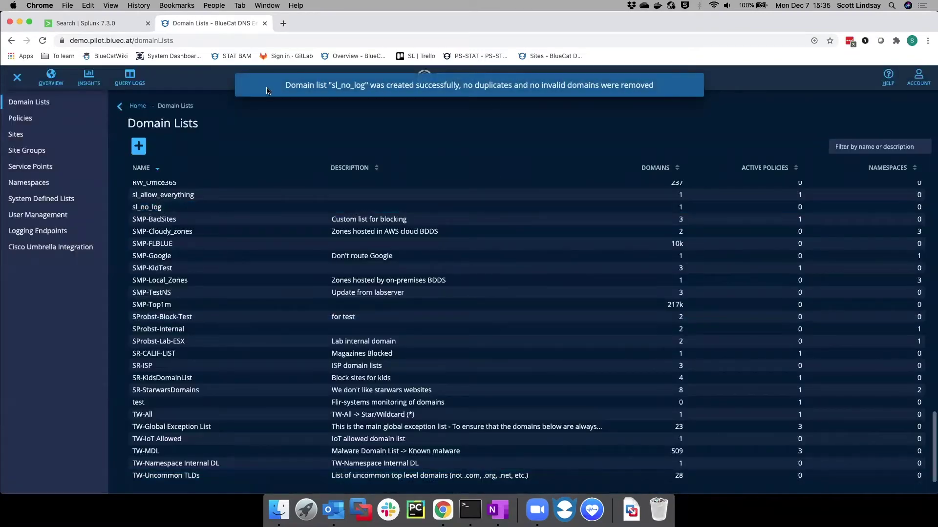
Open the sl_monitor policy for editing and show its domain list settings.
{"action": "left_click", "coordinate": [21, 119]}
{"action": "scroll", "coordinate": [198, 299], "scroll_direction": "down", "scroll_amount": 1}
{"action": "scroll", "coordinate": [199, 299], "scroll_direction": "down", "scroll_amount": 15}
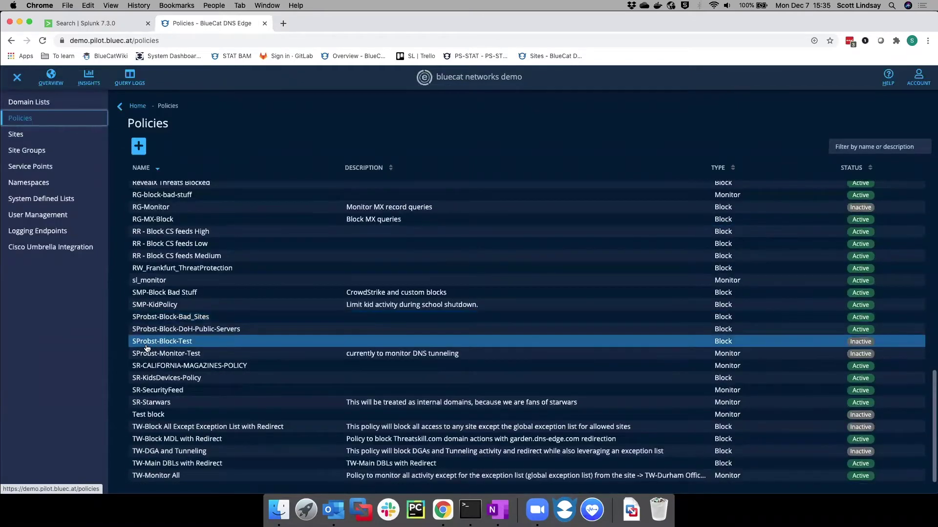
{"action": "left_click", "coordinate": [161, 282]}
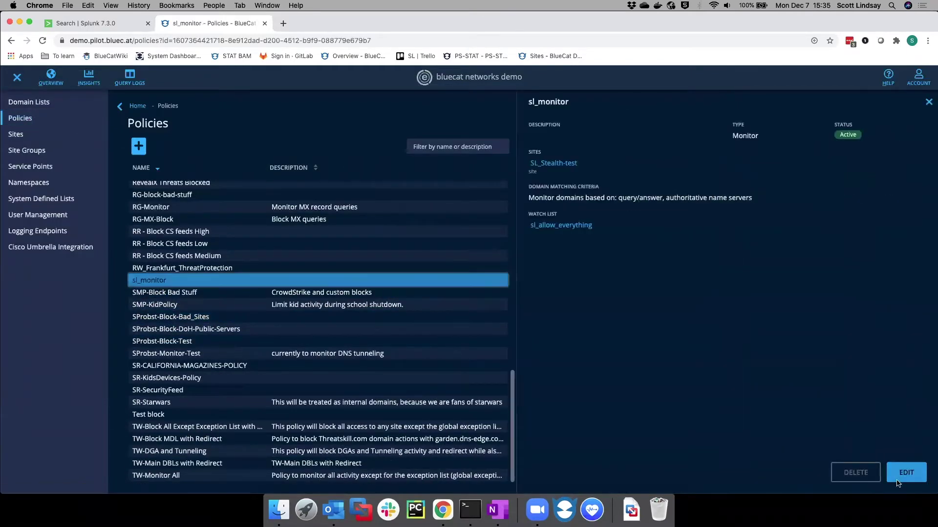
{"action": "left_click", "coordinate": [905, 472]}
{"action": "scroll", "coordinate": [134, 418], "scroll_direction": "down", "scroll_amount": 1}
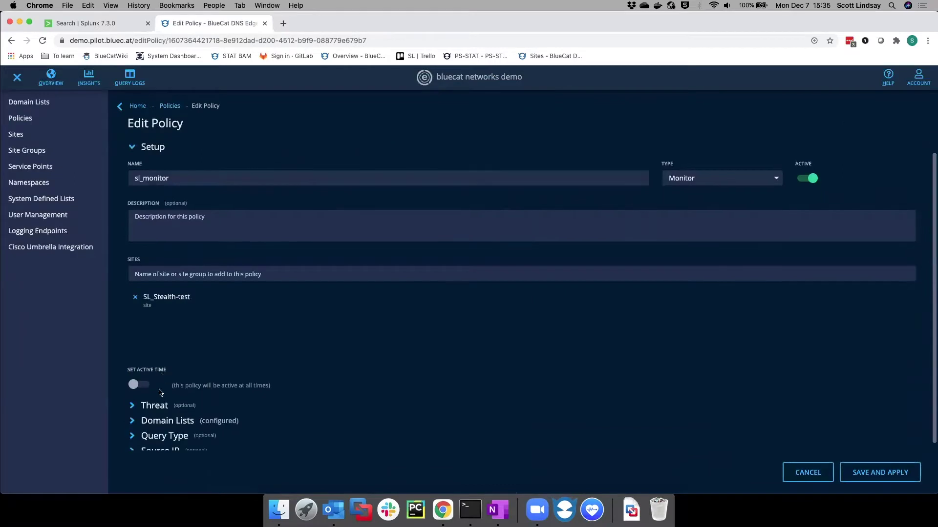
{"action": "left_click", "coordinate": [133, 413]}
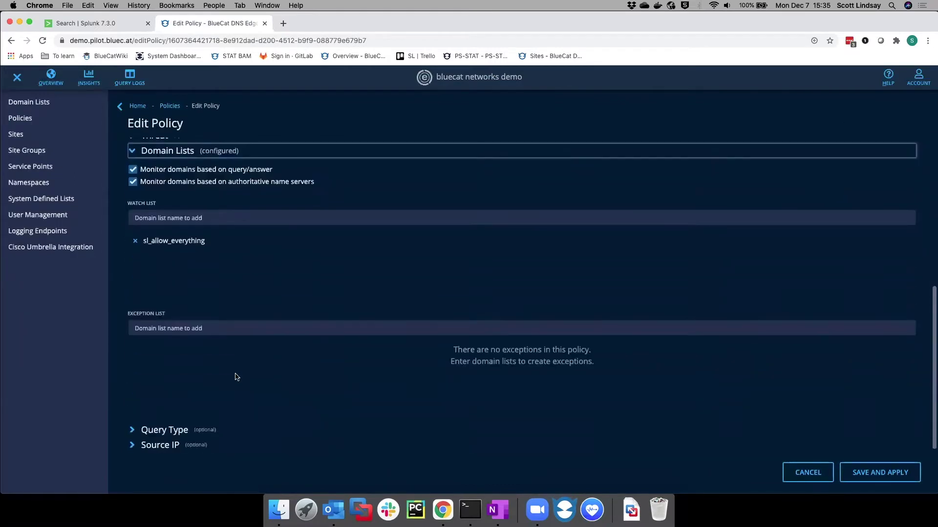
Add sl_no_log to the policy's exception list, then save and apply the policy.
{"action": "left_click", "coordinate": [177, 328]}
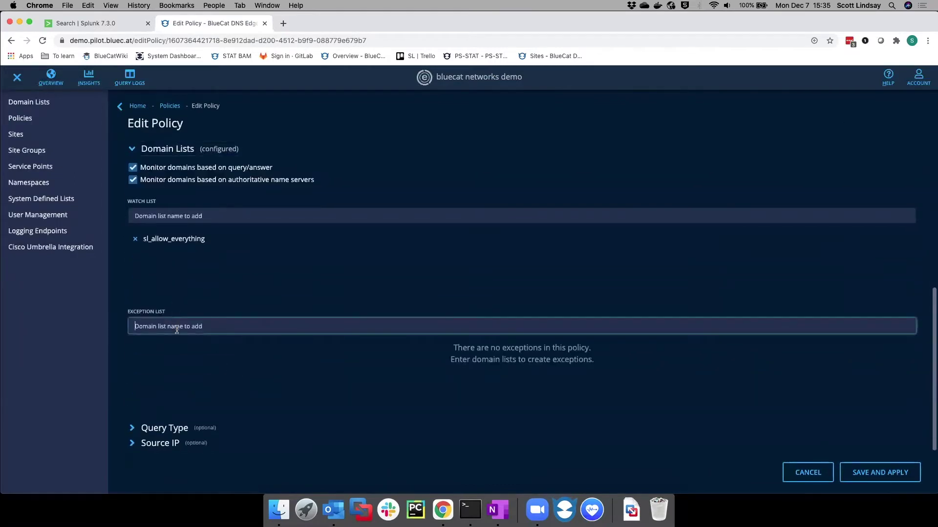
{"action": "type", "text": "sl_"}
{"action": "key", "text": "Down"}
{"action": "key", "text": "Return"}
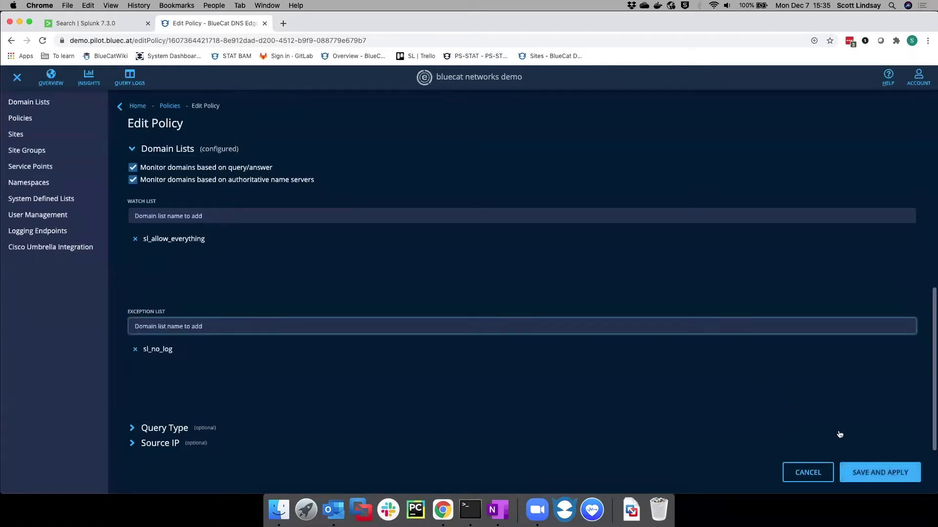
{"action": "left_click", "coordinate": [880, 478]}
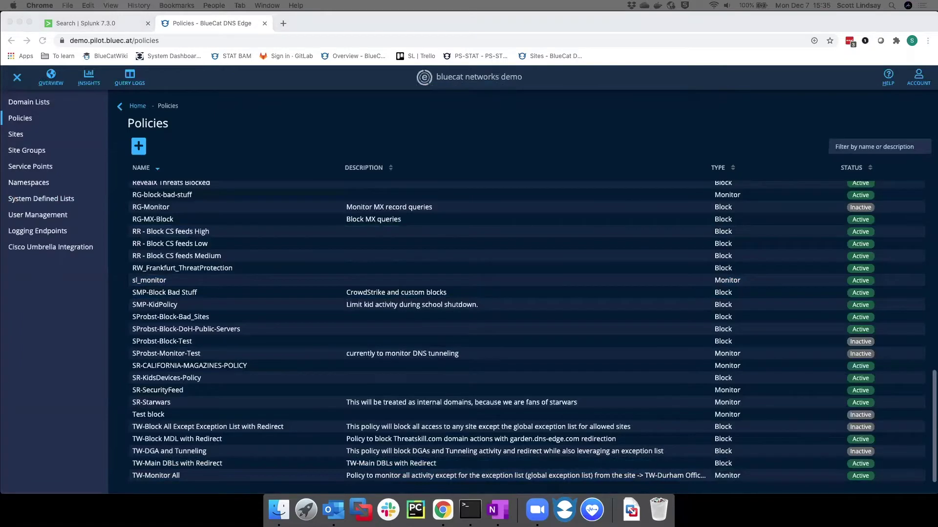
Compare the SL_Stealth-test query logs with the Splunk events for toomanyofthese.dummy.com.
{"action": "left_click", "coordinate": [131, 77]}
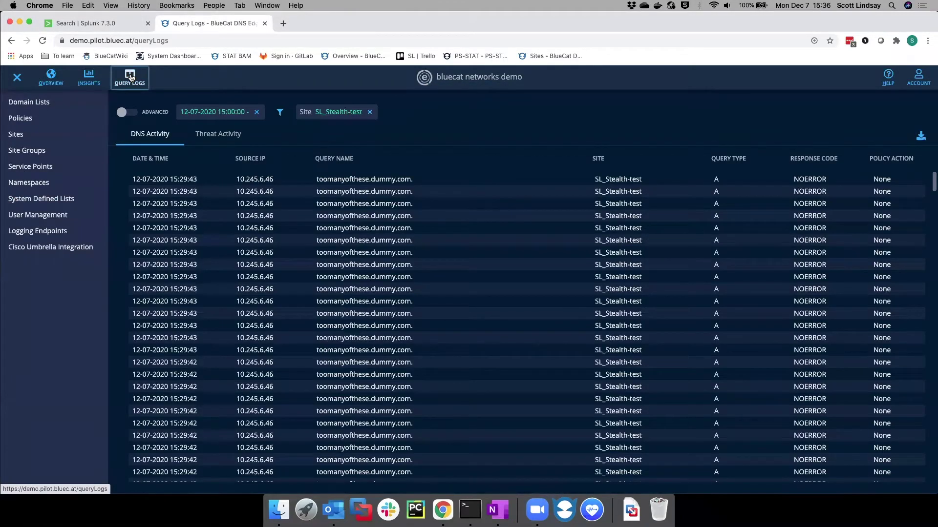
{"action": "left_click", "coordinate": [115, 23]}
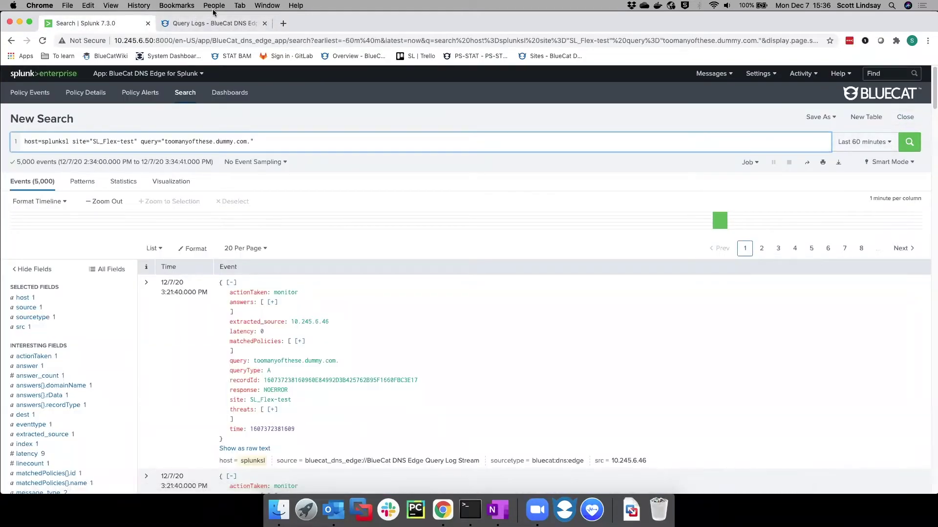
{"action": "mouse_move", "coordinate": [719, 220]}
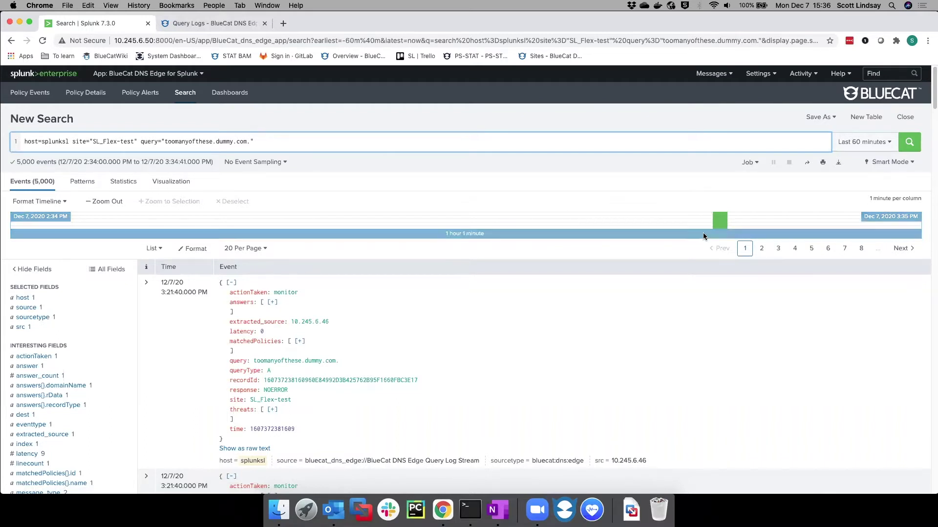
{"action": "left_click", "coordinate": [234, 25]}
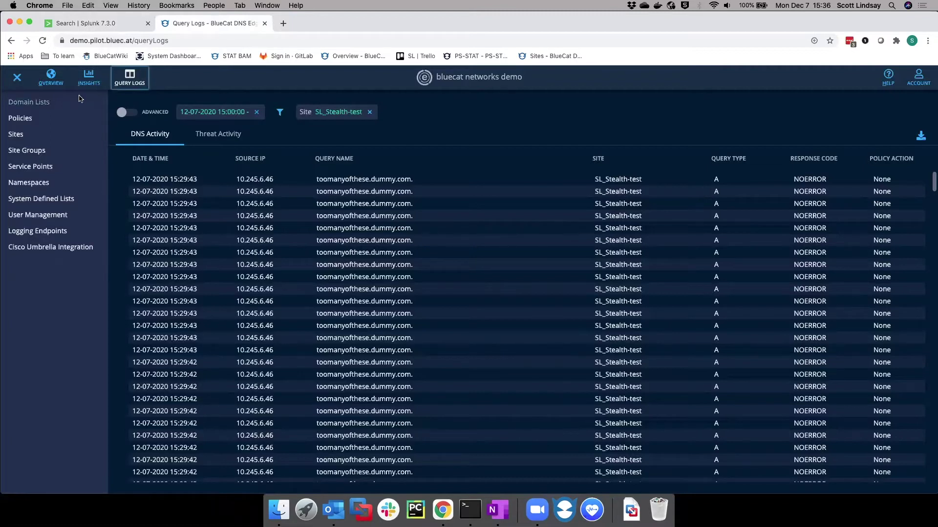
{"action": "left_click", "coordinate": [112, 24]}
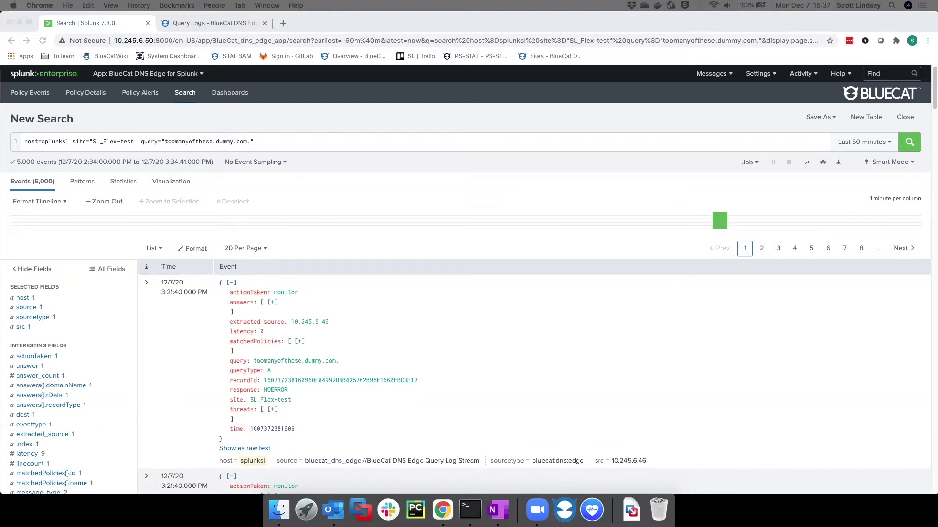
{"action": "left_click_drag", "start_coordinate": [271, 498], "coordinate": [271, 157]}
{"action": "left_click", "coordinate": [227, 24]}
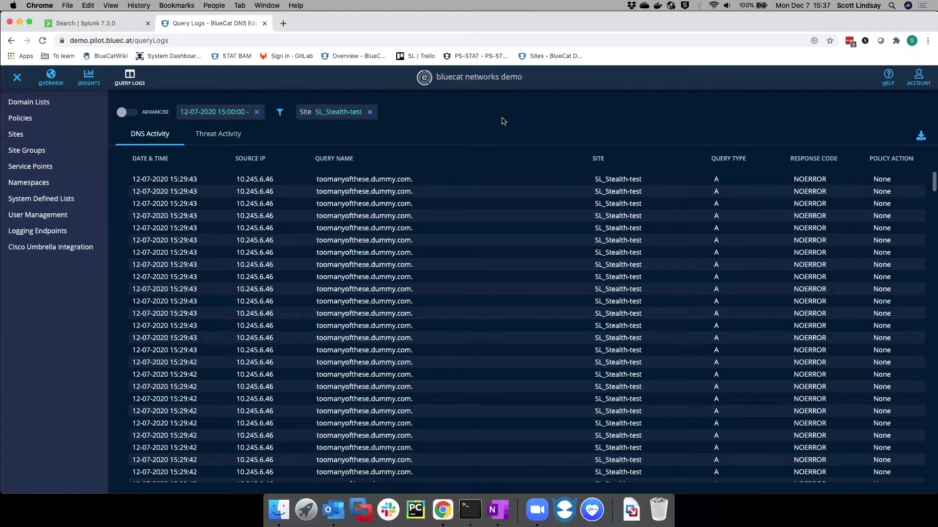
{"action": "left_click", "coordinate": [130, 78]}
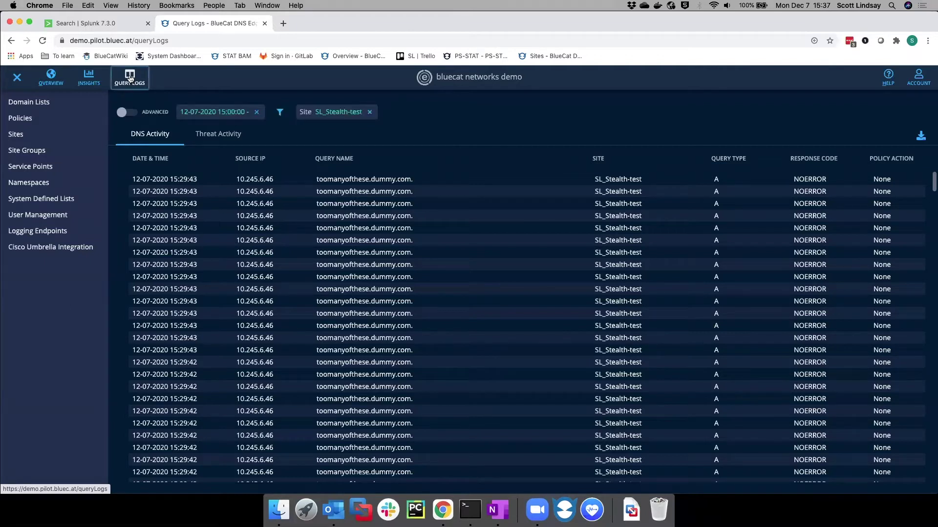
{"action": "left_click", "coordinate": [127, 24]}
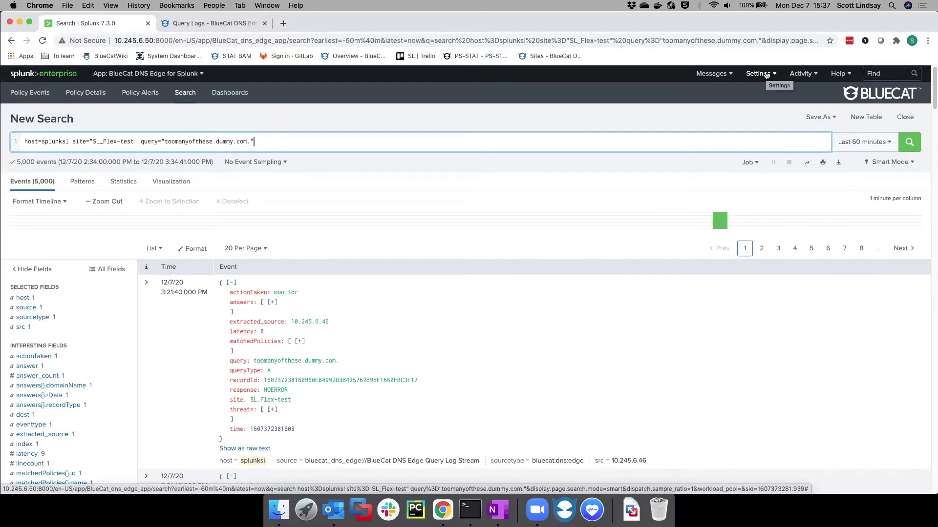
{"action": "left_click", "coordinate": [218, 23]}
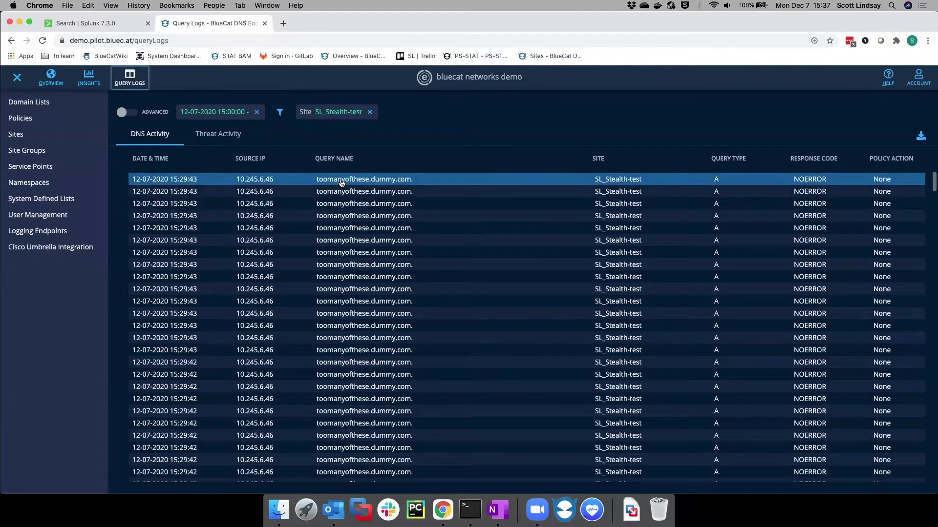
Switch to Splunk and search site SL_Flex-test for events with the query regularhost.dummy.com.
{"action": "left_click", "coordinate": [131, 23]}
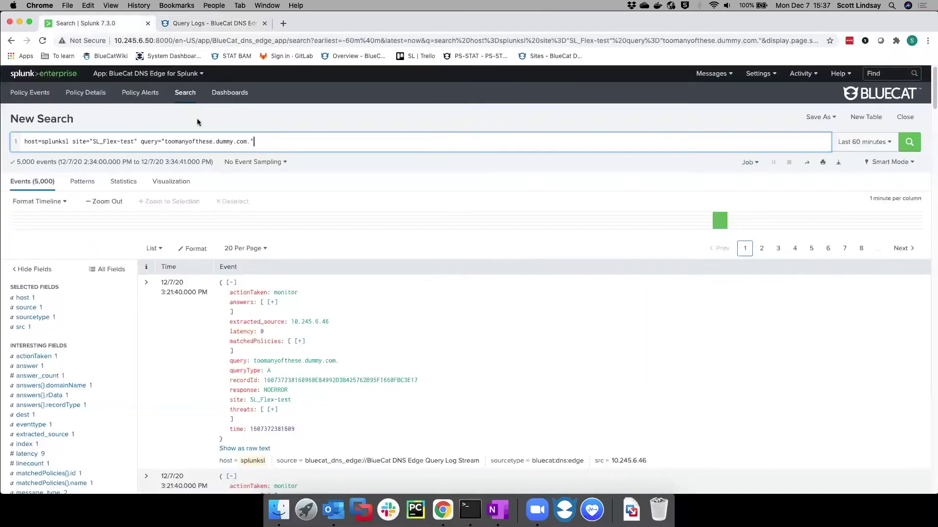
{"action": "double_click", "coordinate": [187, 141]}
{"action": "type", "text": "regularho"}
{"action": "key", "text": "Down"}
{"action": "key", "text": "Return"}
{"action": "key", "text": "Return"}
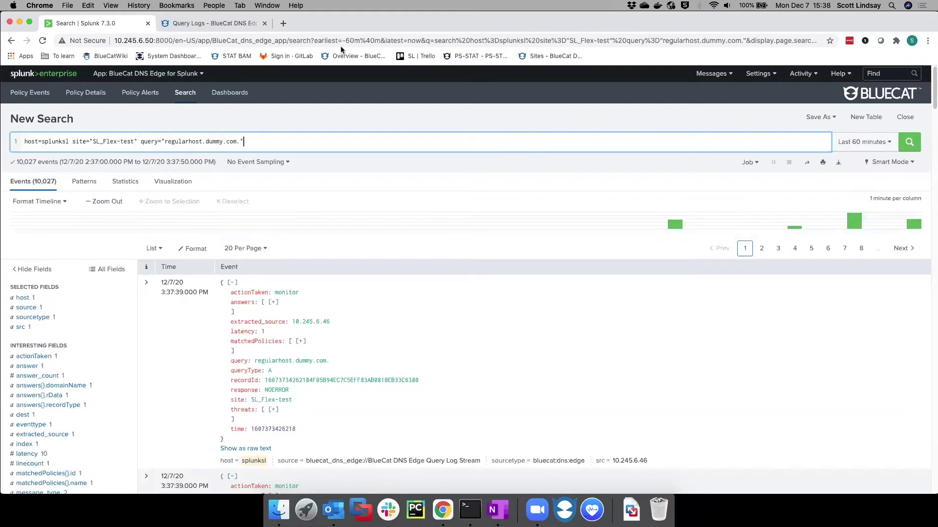
Return to BlueCat DNS Edge and reload the DNS query logs for site SL_Stealth-test.
{"action": "key", "text": "ctrl+Tab"}
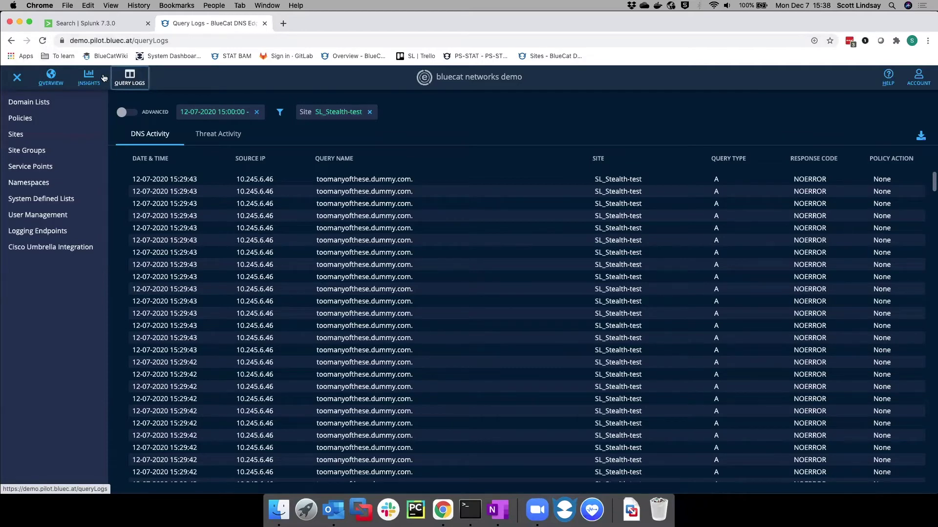
{"action": "left_click", "coordinate": [88, 77]}
{"action": "left_click", "coordinate": [130, 79]}
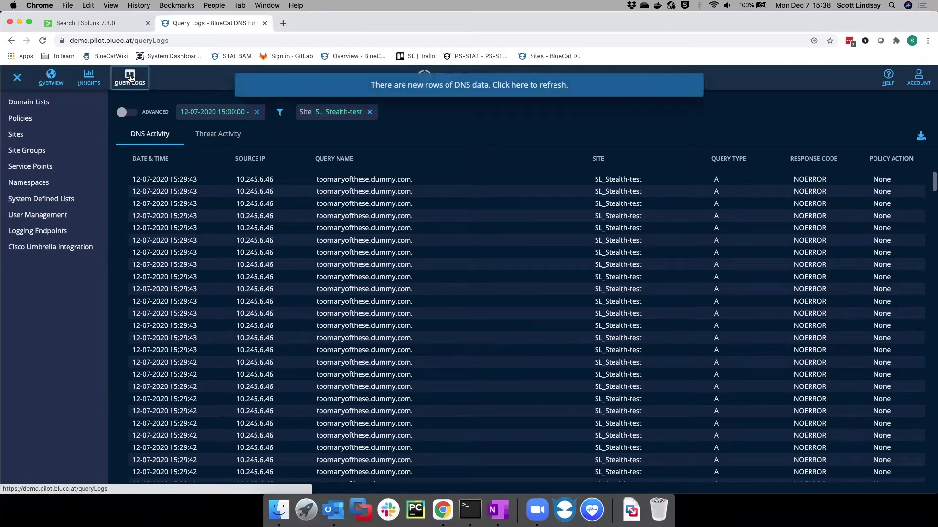
Refresh the SL_Stealth-test query logs and compare them with the Splunk events for regularhost.dummy.com.
{"action": "left_click", "coordinate": [493, 90]}
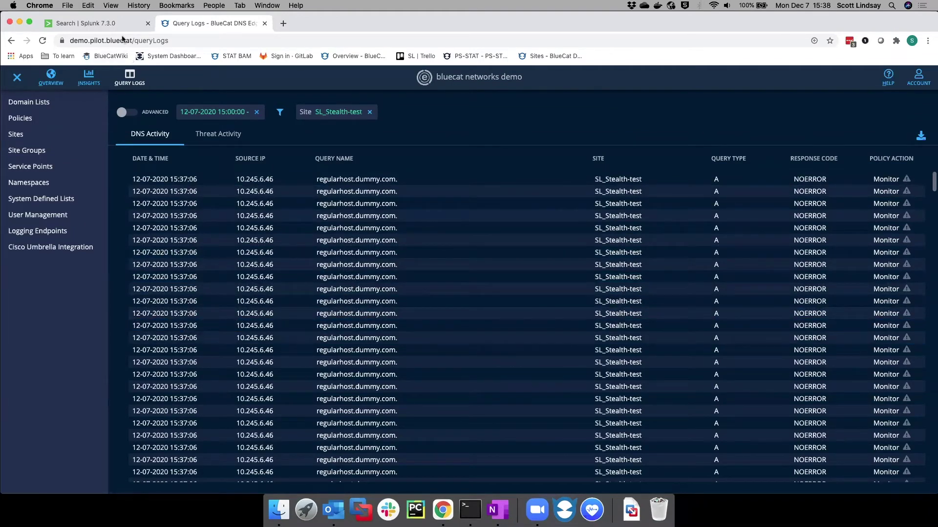
{"action": "left_click", "coordinate": [78, 23]}
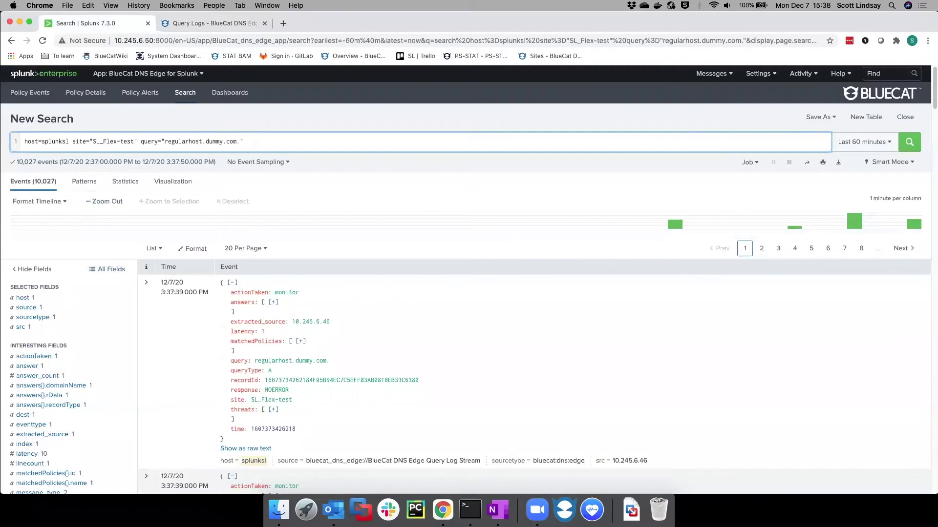
{"action": "left_click", "coordinate": [215, 23]}
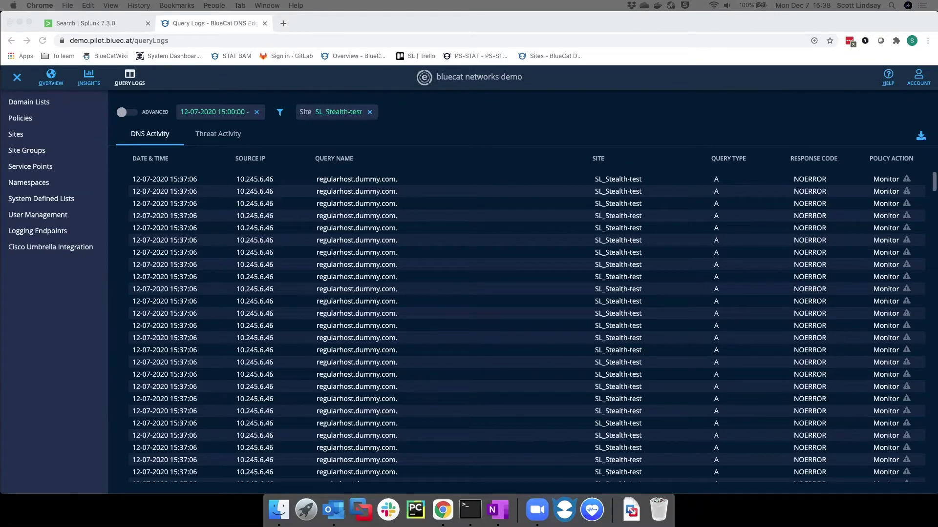
Switch to the terminal and check the output of the toomanyofthese.dummy.com test queries.
{"action": "key", "text": "super+Tab"}
{"action": "left_click_drag", "start_coordinate": [206, 247], "coordinate": [207, 224]}
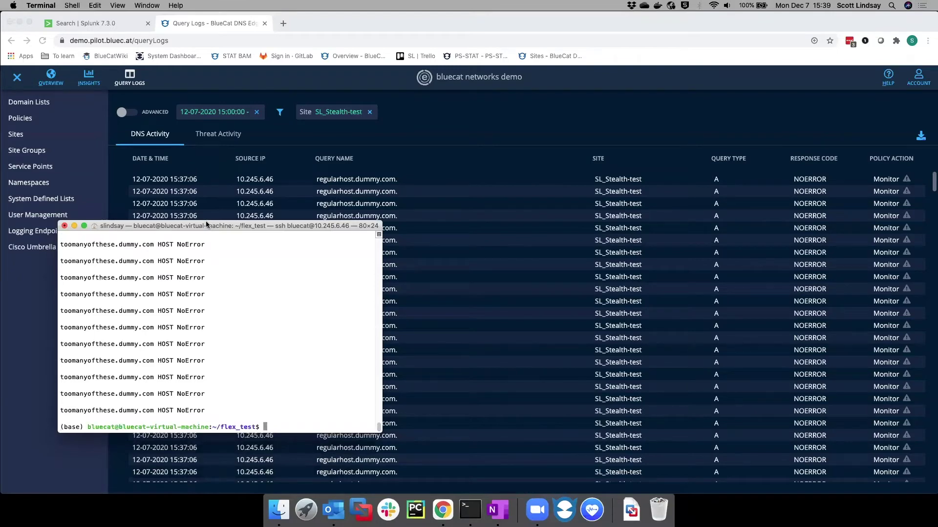
{"action": "key", "text": "ctrl+d"}
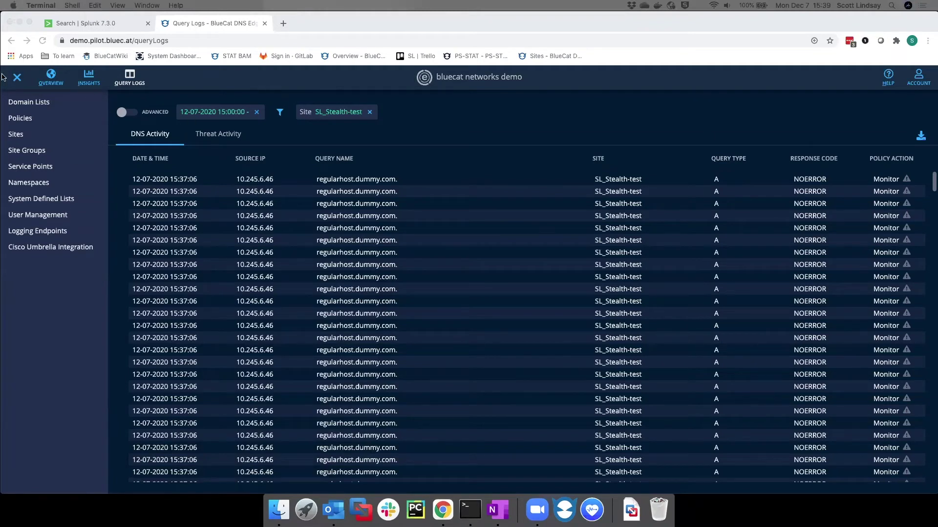
Review dummy.com among the top queried domains in the DNS Edge overview, then check the SL_Stealth-test insights and query logs.
{"action": "left_click", "coordinate": [53, 75]}
{"action": "left_click", "coordinate": [52, 76]}
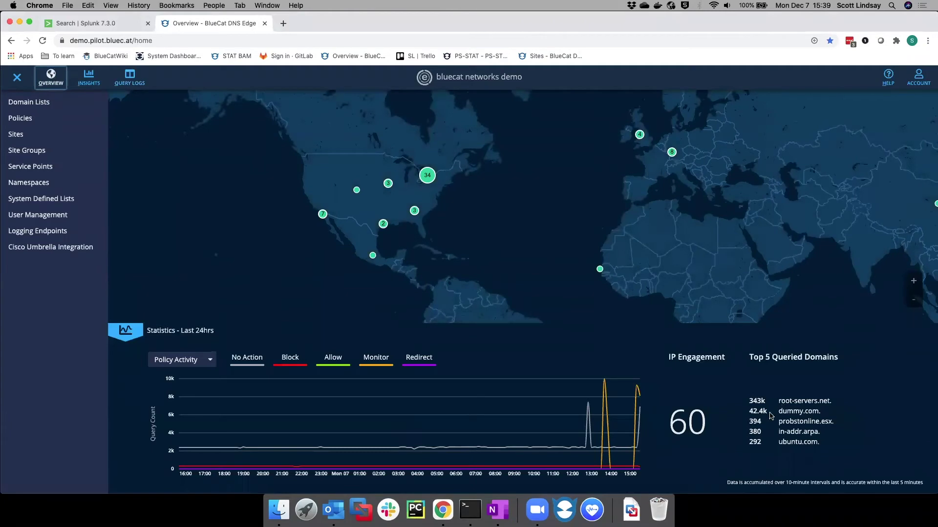
{"action": "left_click_drag", "start_coordinate": [754, 411], "coordinate": [835, 415]}
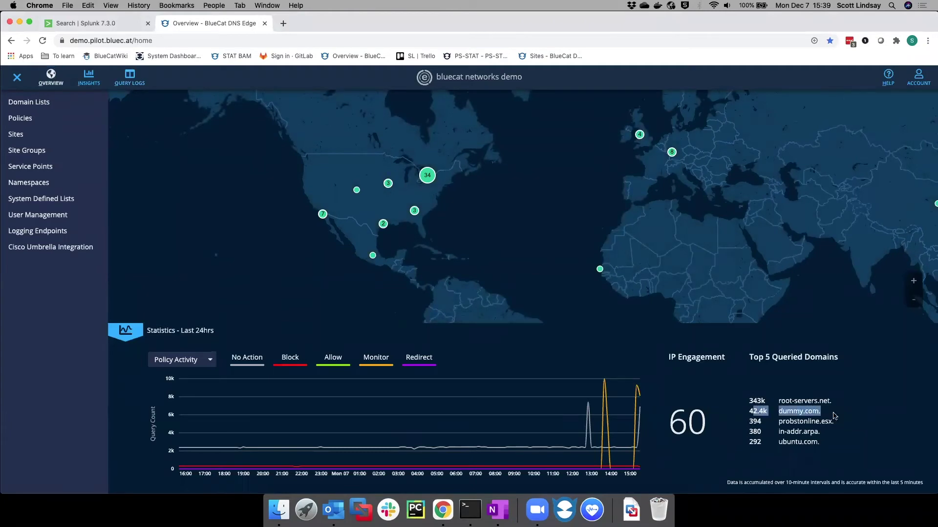
{"action": "left_click", "coordinate": [130, 76]}
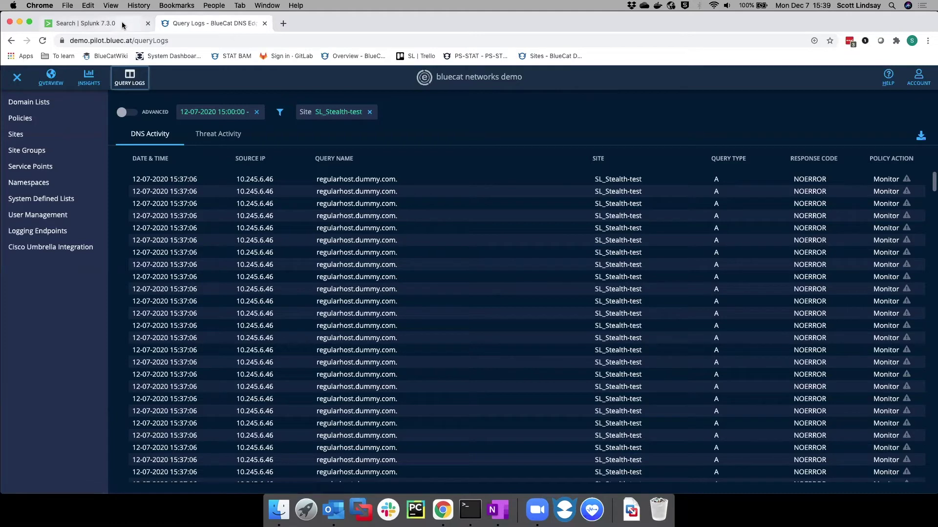
{"action": "left_click", "coordinate": [88, 78]}
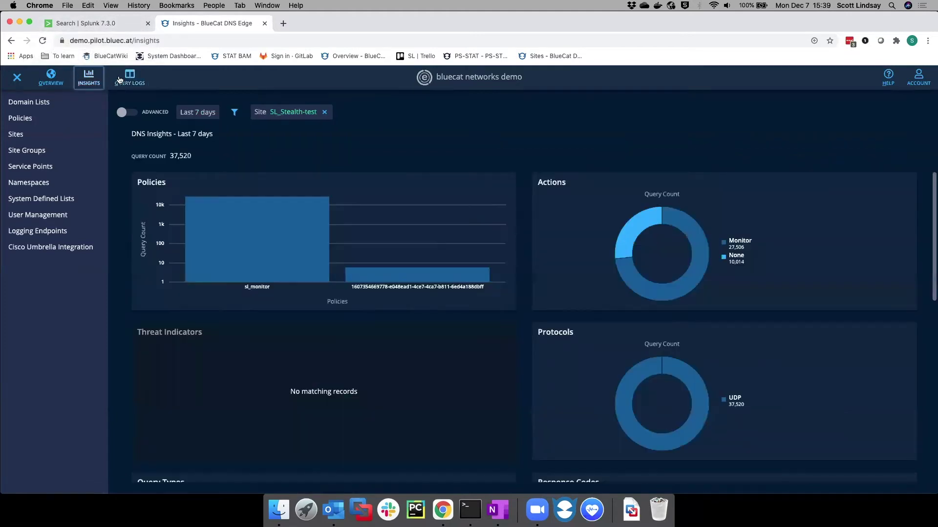
{"action": "left_click", "coordinate": [129, 79]}
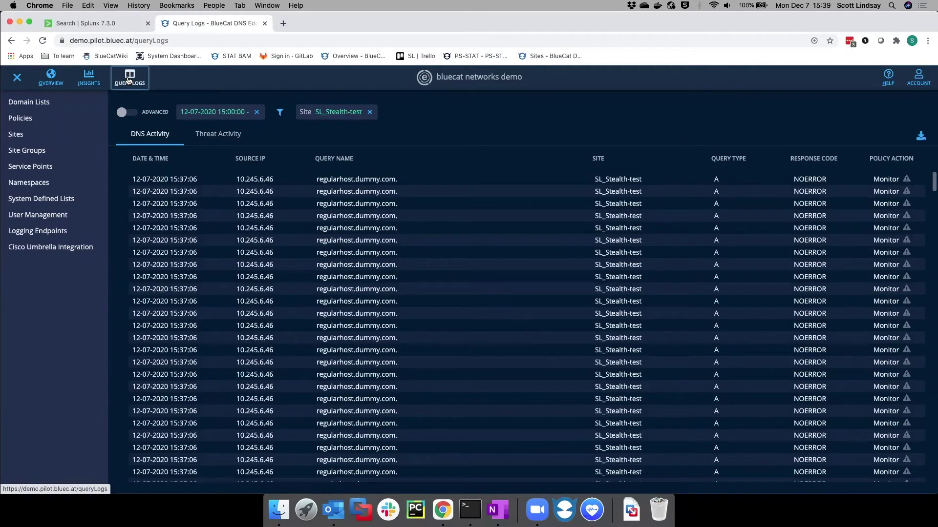
Switch to Splunk and search site SL_Flex-test for events with the query toomanyofthese.dummy.com.
{"action": "left_click", "coordinate": [83, 23]}
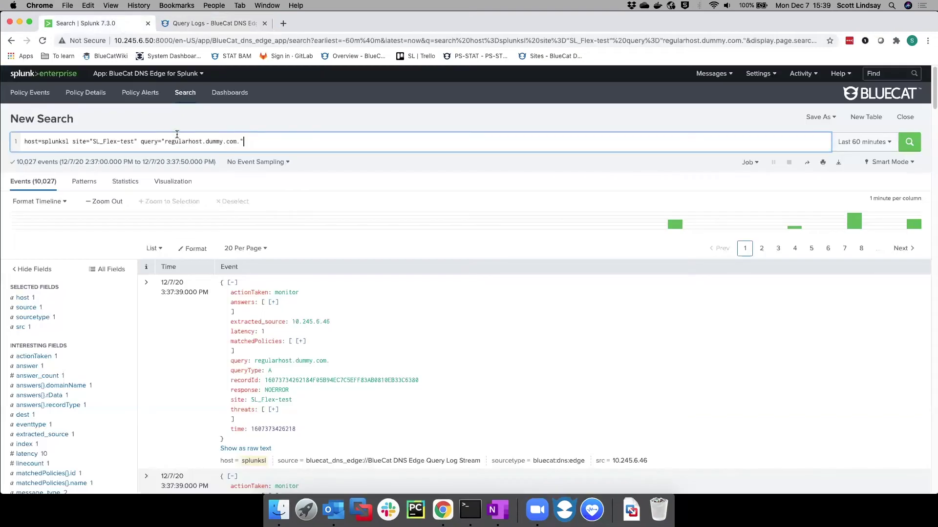
{"action": "double_click", "coordinate": [181, 141]}
{"action": "type", "text": "too"}
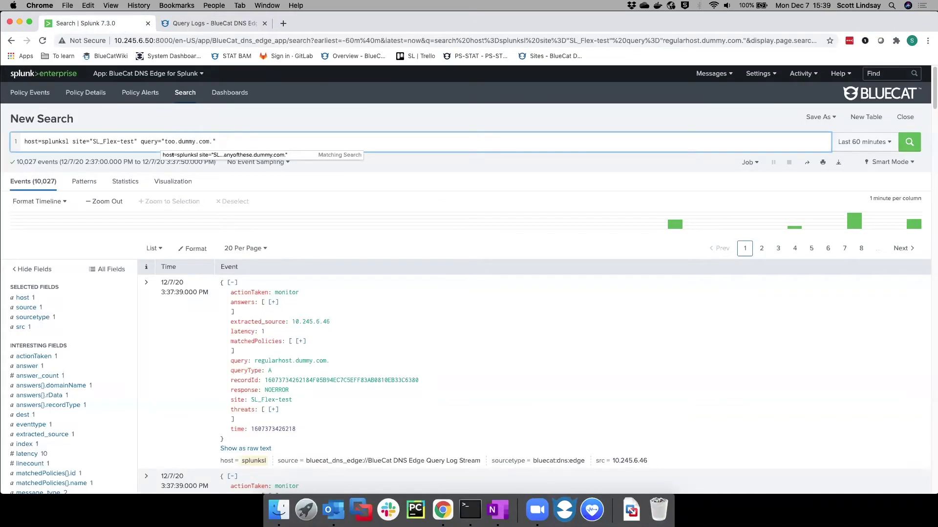
{"action": "key", "text": "Tab"}
{"action": "key", "text": "Return"}
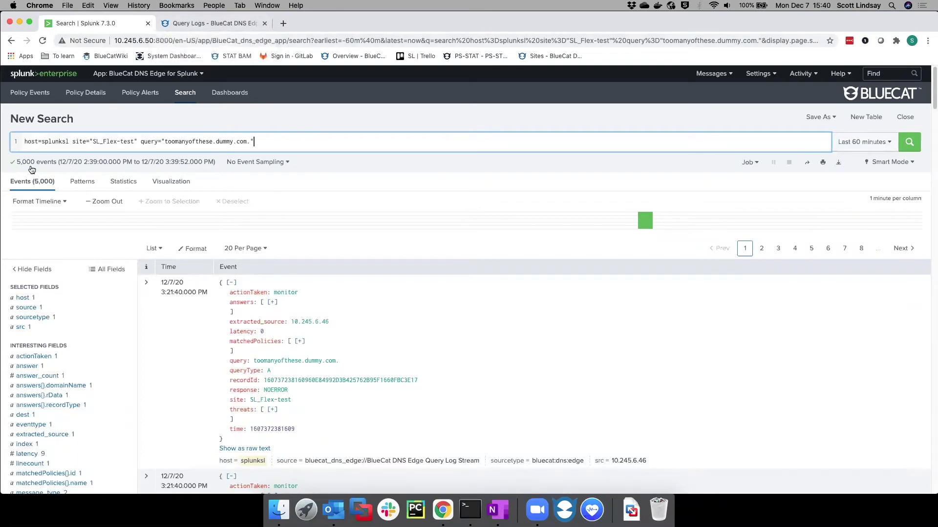
Return to BlueCat DNS Edge, refresh the SL_Stealth-test query logs and examine the policy action of the toomanyofthese.dummy.com queries.
{"action": "left_click", "coordinate": [223, 25]}
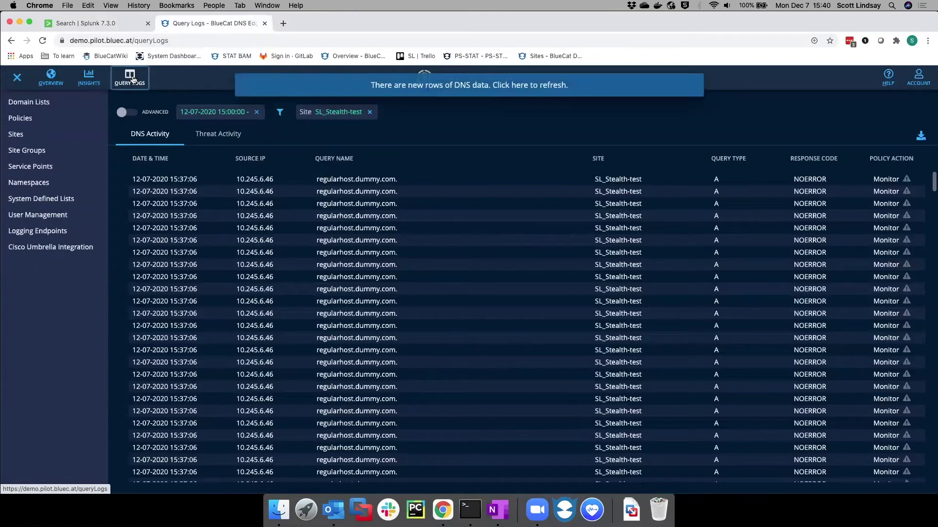
{"action": "left_click", "coordinate": [485, 90]}
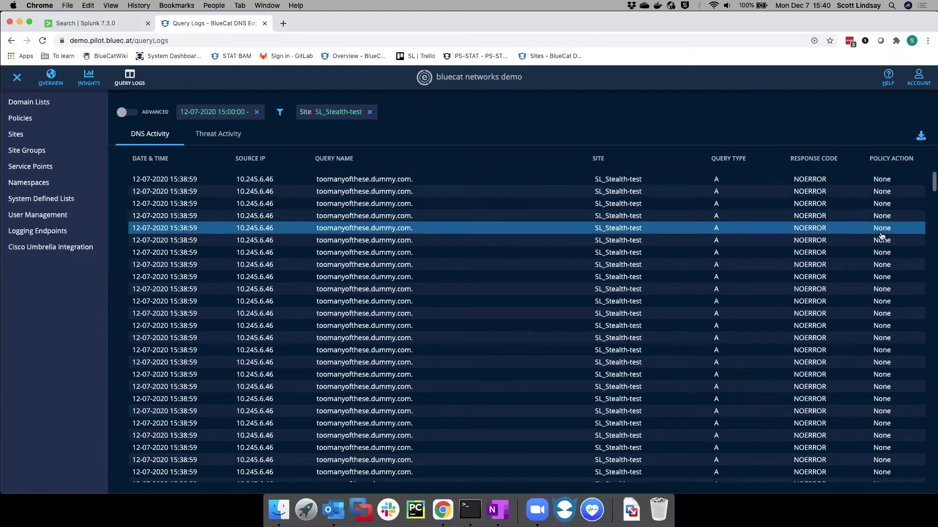
{"action": "scroll", "coordinate": [882, 234], "scroll_direction": "down", "scroll_amount": 10}
{"action": "scroll", "coordinate": [888, 280], "scroll_direction": "up", "scroll_amount": 5}
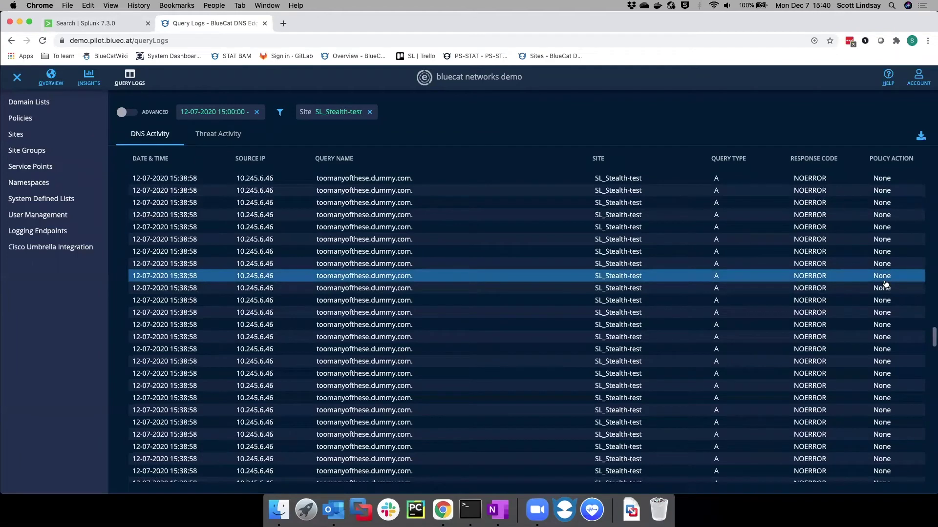
{"action": "scroll", "coordinate": [430, 247], "scroll_direction": "up", "scroll_amount": 5}
{"action": "scroll", "coordinate": [438, 250], "scroll_direction": "up", "scroll_amount": 5}
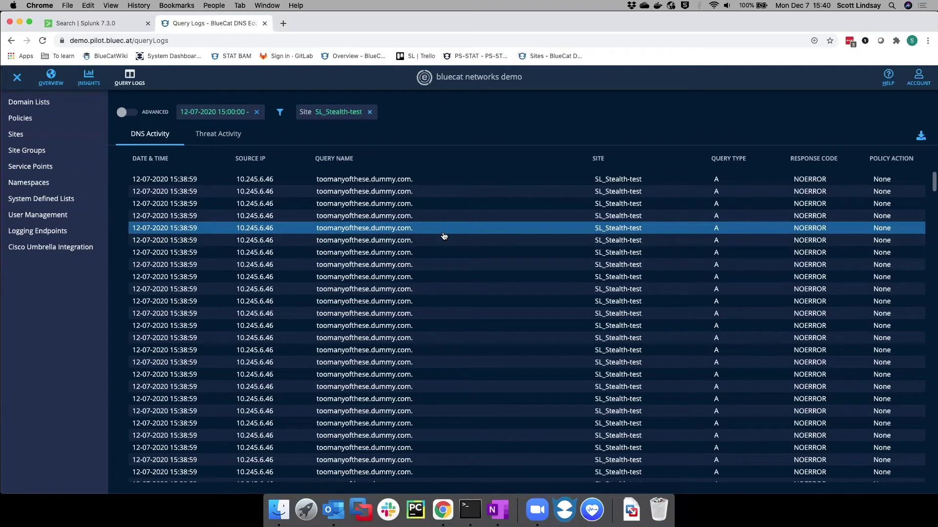
Rerun the Splunk search for toomanyofthese.dummy.com and refresh the DNS Edge query logs to compare the latest entries.
{"action": "left_click", "coordinate": [108, 23]}
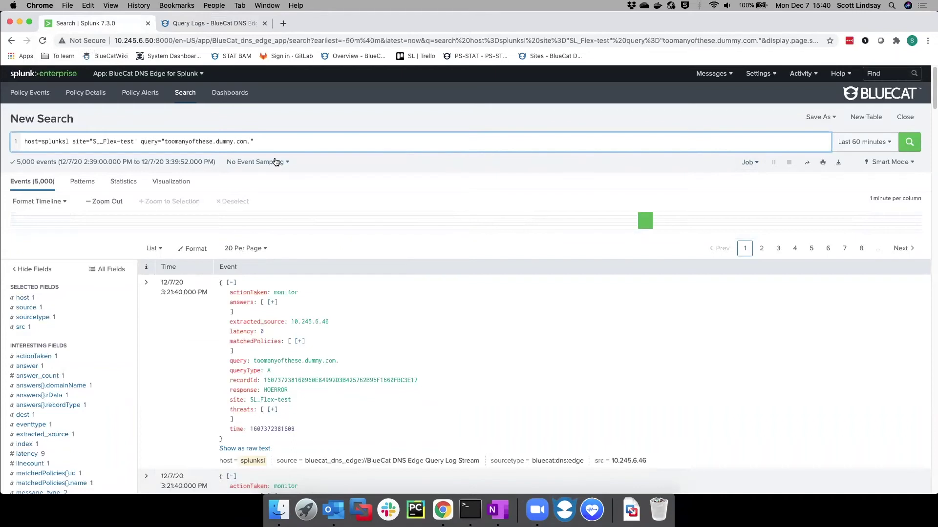
{"action": "left_click", "coordinate": [910, 146]}
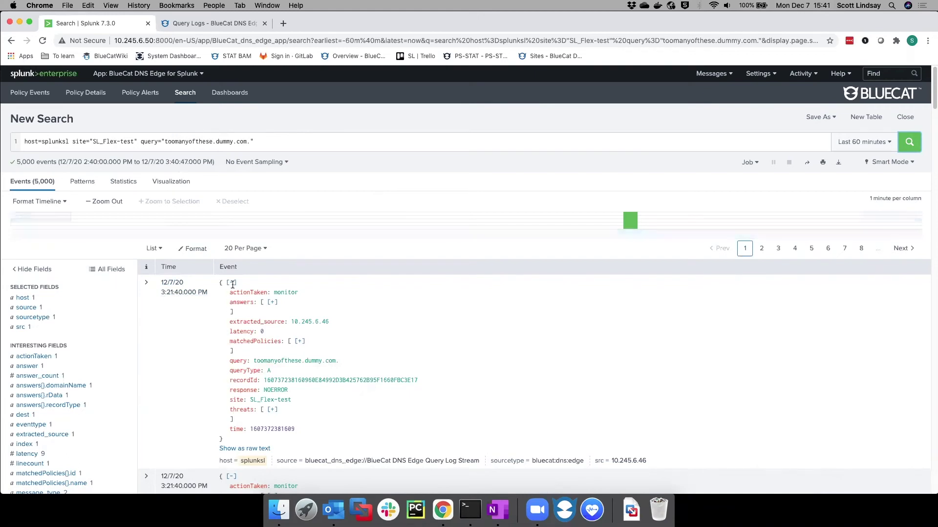
{"action": "left_click", "coordinate": [910, 142]}
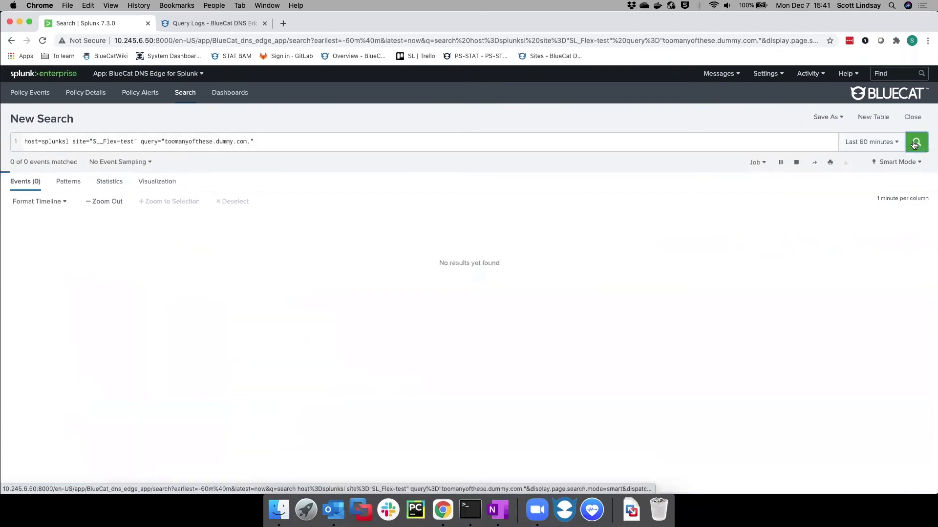
{"action": "left_click", "coordinate": [241, 27]}
{"action": "left_click", "coordinate": [434, 88]}
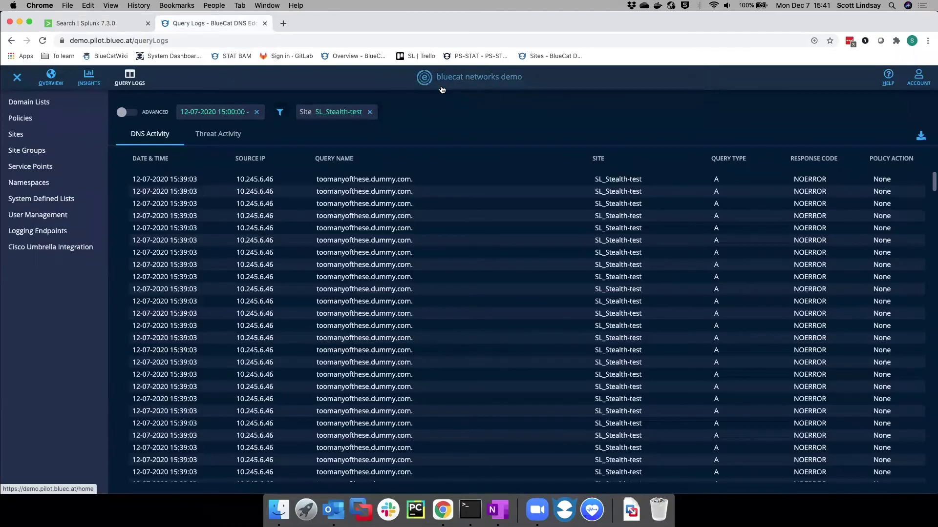
{"action": "left_click", "coordinate": [108, 24]}
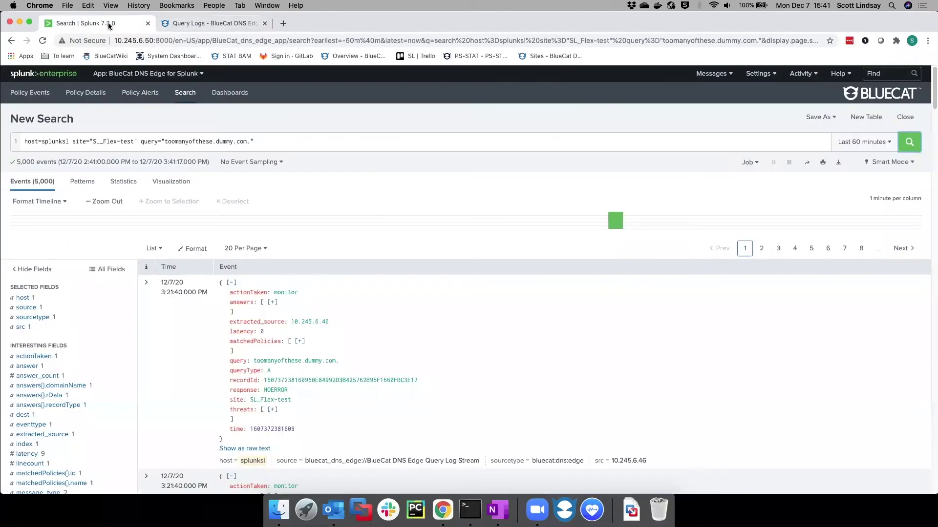
{"action": "left_click", "coordinate": [906, 145]}
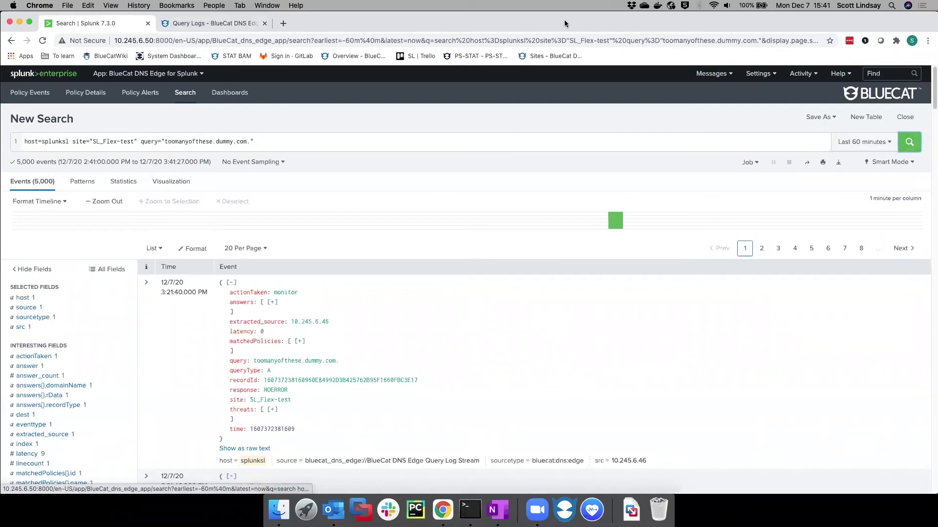
In BlueCat DNS Edge, open the sl_no_log domain list and follow its active policy to sl_monitor.
{"action": "left_click", "coordinate": [221, 24]}
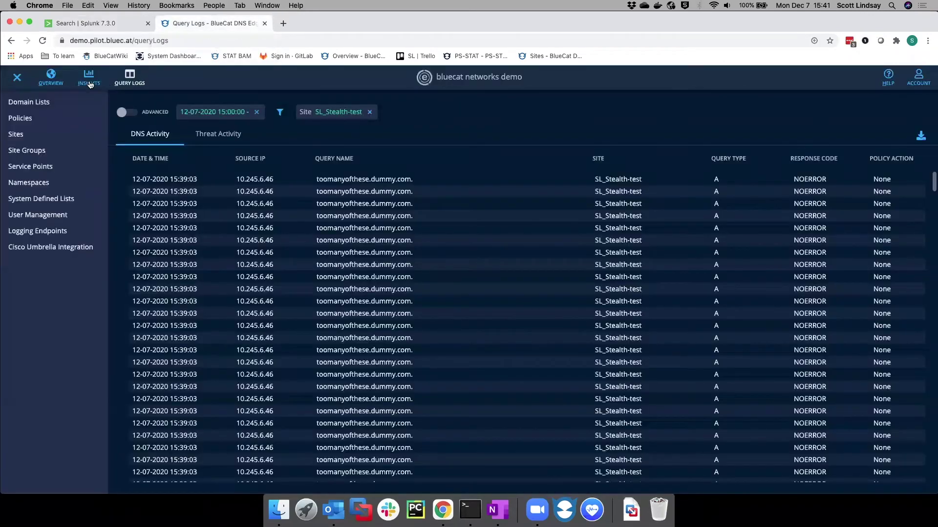
{"action": "left_click", "coordinate": [29, 102]}
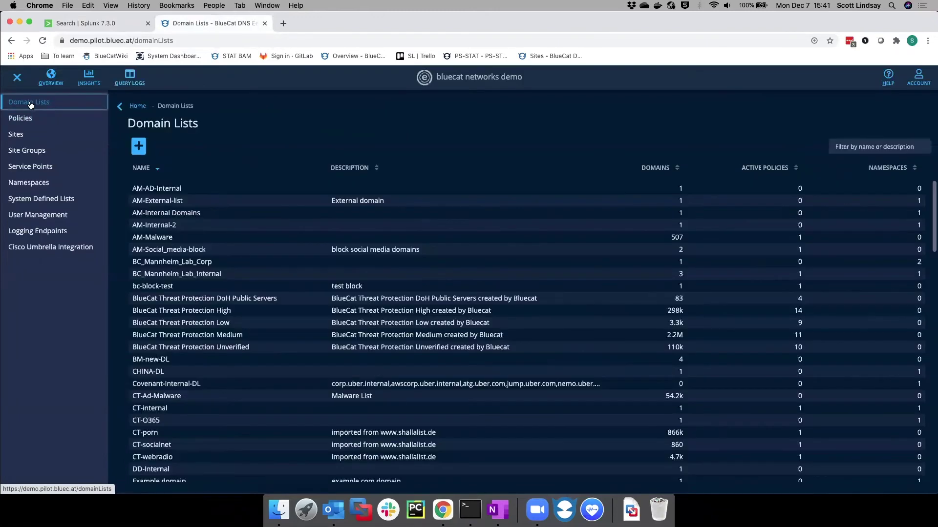
{"action": "scroll", "coordinate": [249, 205], "scroll_direction": "down", "scroll_amount": 15}
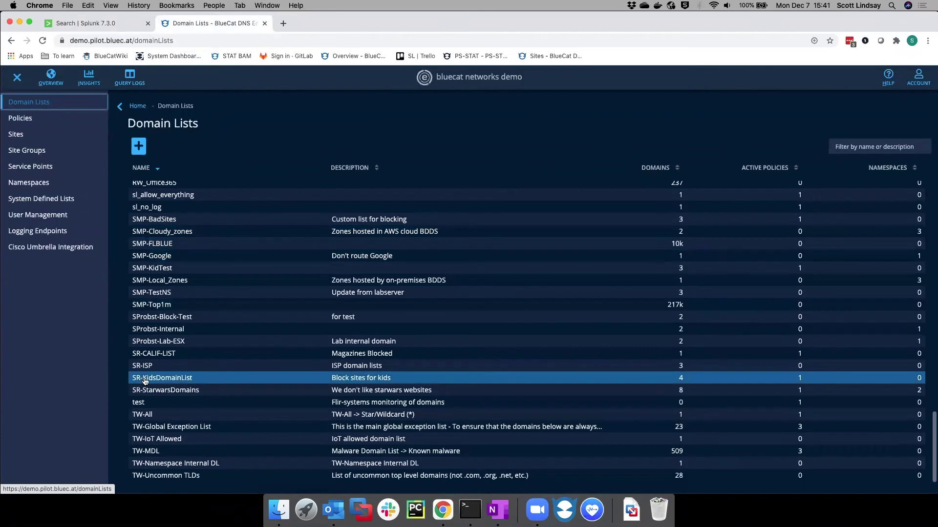
{"action": "left_click", "coordinate": [161, 208]}
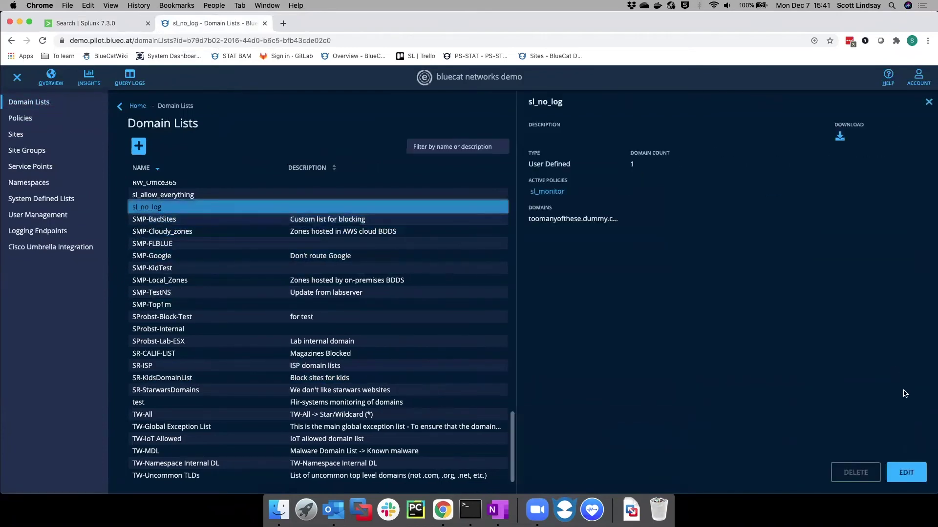
{"action": "left_click", "coordinate": [545, 194]}
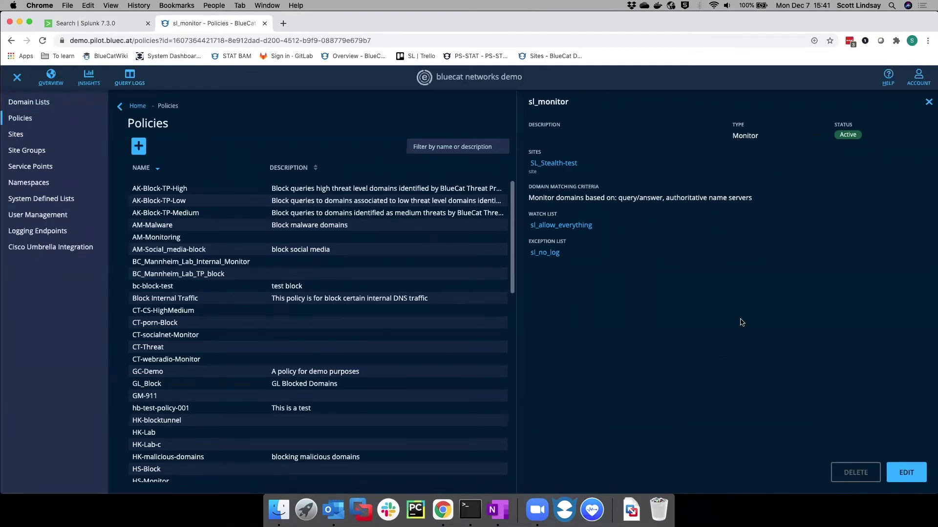
Remove sl_no_log from the sl_monitor policy's exception list, then save and apply the policy.
{"action": "left_click", "coordinate": [905, 472]}
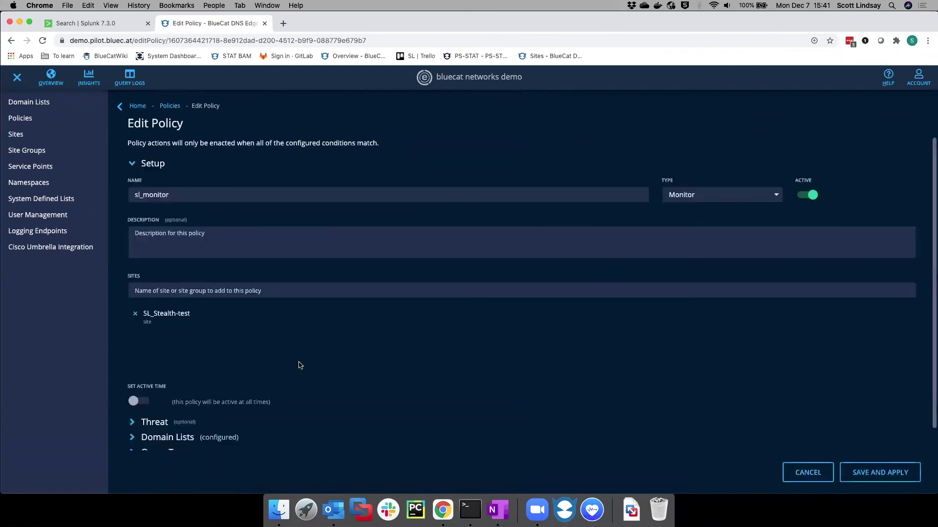
{"action": "scroll", "coordinate": [231, 423], "scroll_direction": "down", "scroll_amount": 1}
{"action": "left_click", "coordinate": [133, 414]}
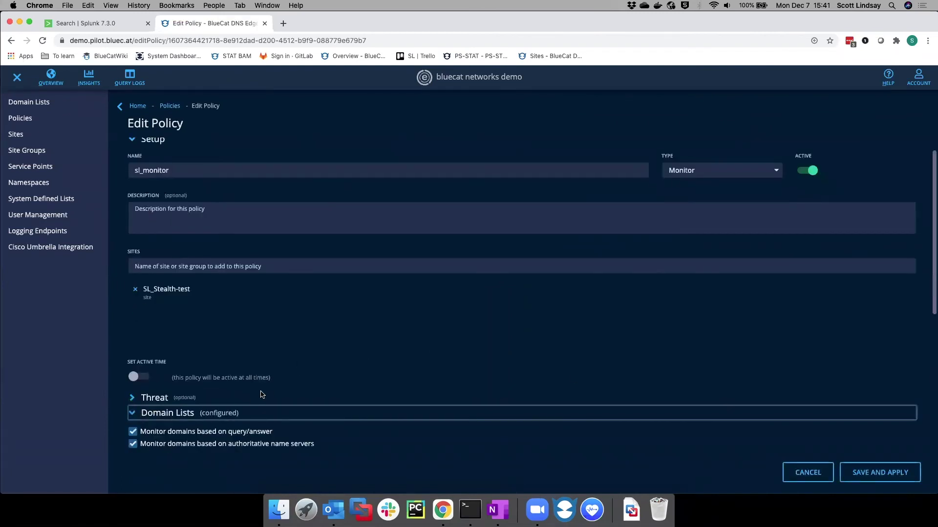
{"action": "scroll", "coordinate": [261, 394], "scroll_direction": "down", "scroll_amount": 5}
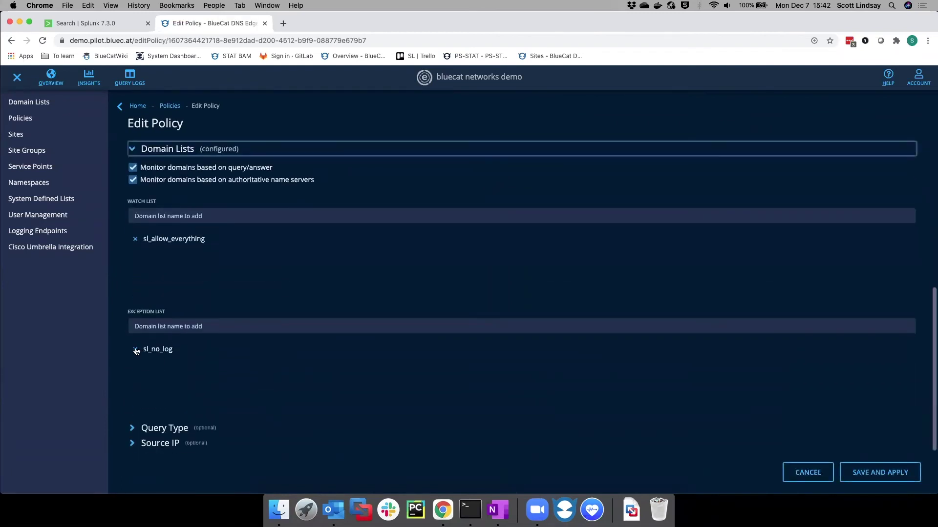
{"action": "left_click", "coordinate": [135, 351]}
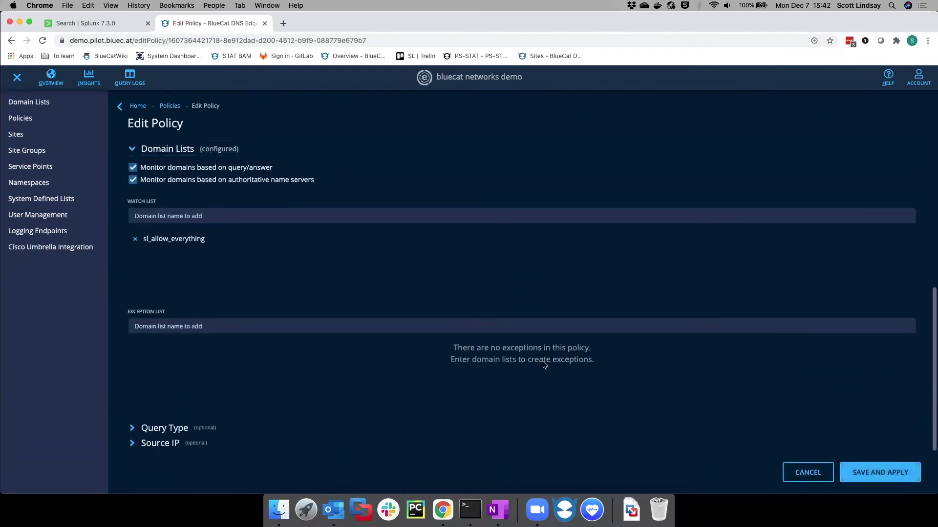
{"action": "left_click", "coordinate": [893, 477]}
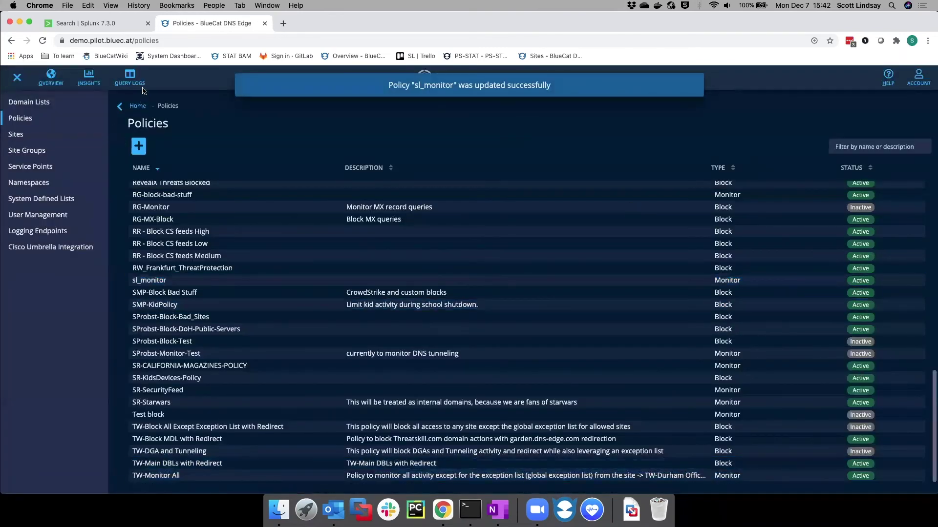
View the SL_Stealth-test query logs in DNS Edge and rerun the Splunk search for toomanyofthese.dummy.com as a baseline.
{"action": "left_click", "coordinate": [132, 79]}
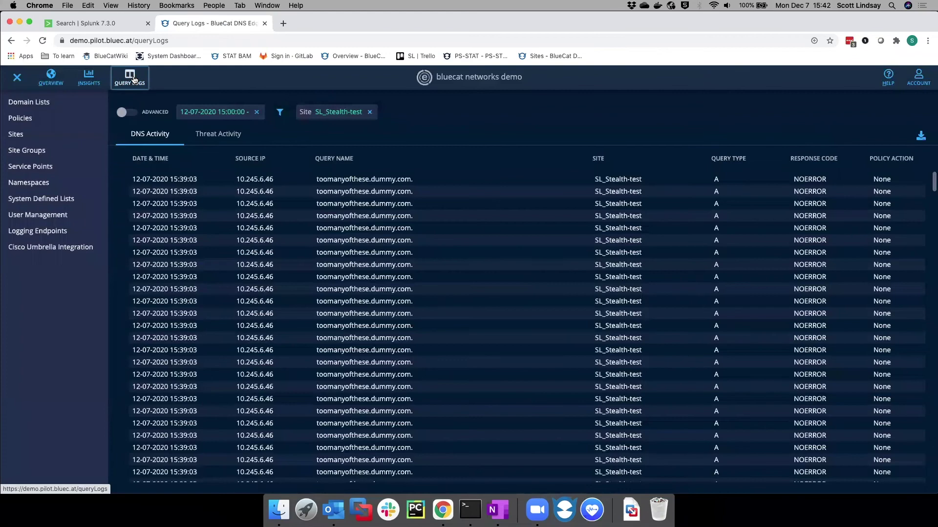
{"action": "left_click", "coordinate": [95, 24]}
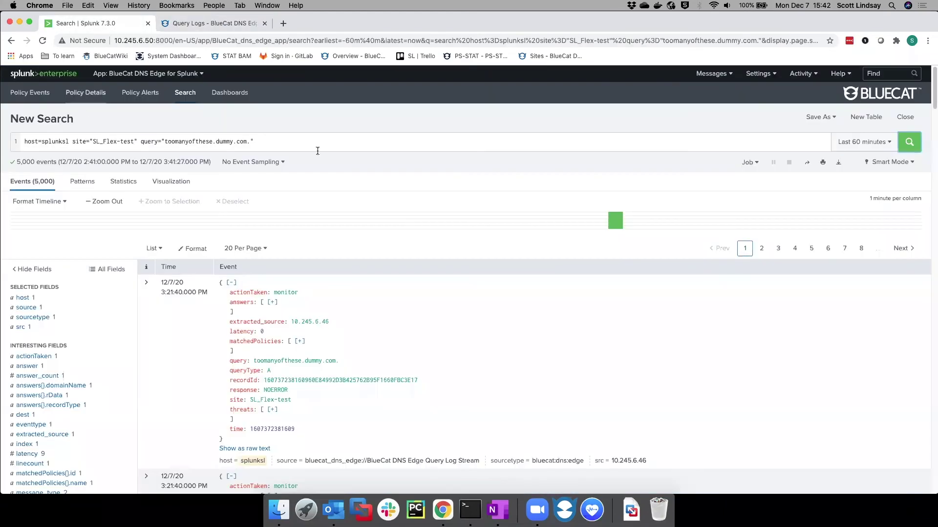
{"action": "left_click", "coordinate": [918, 149]}
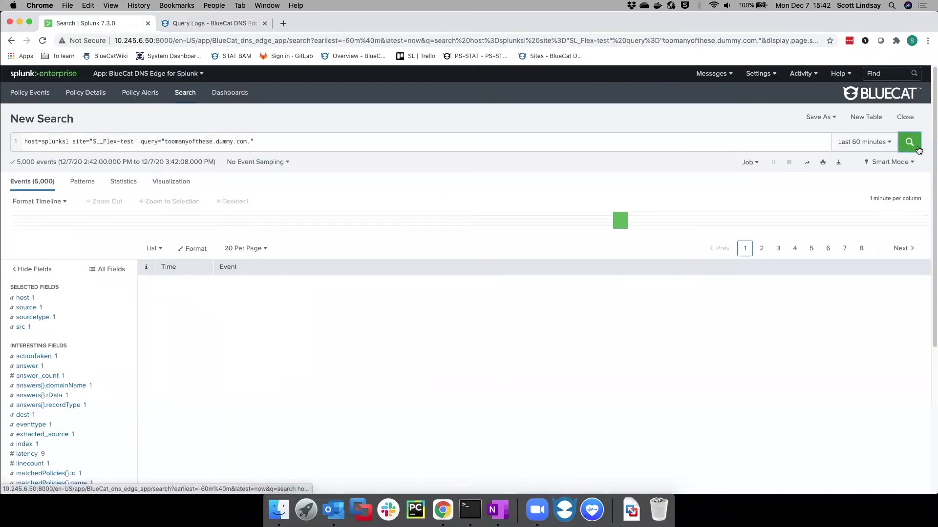
Switch to the terminal, rerun the previous command to generate toomanyofthese.dummy.com queries, and hide the terminal when it finishes.
{"action": "left_click", "coordinate": [215, 24]}
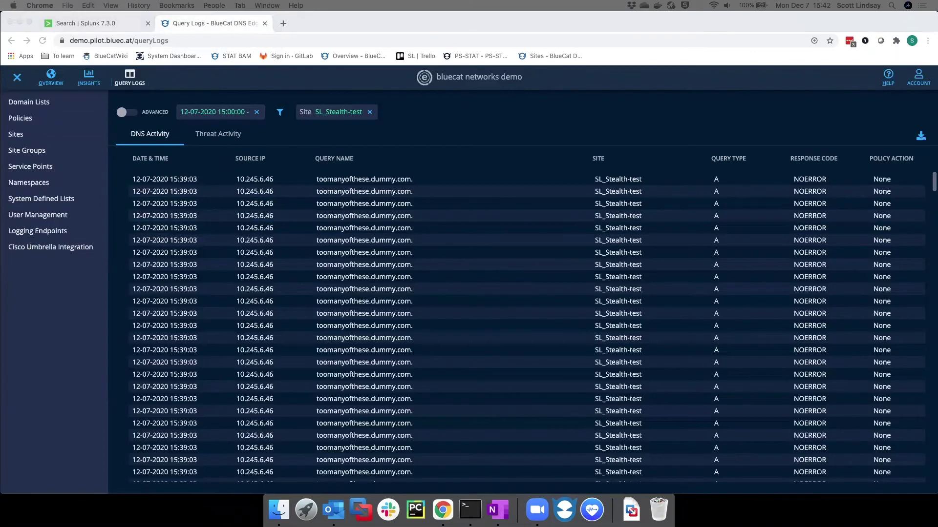
{"action": "key", "text": "Up"}
{"action": "key", "text": "Return"}
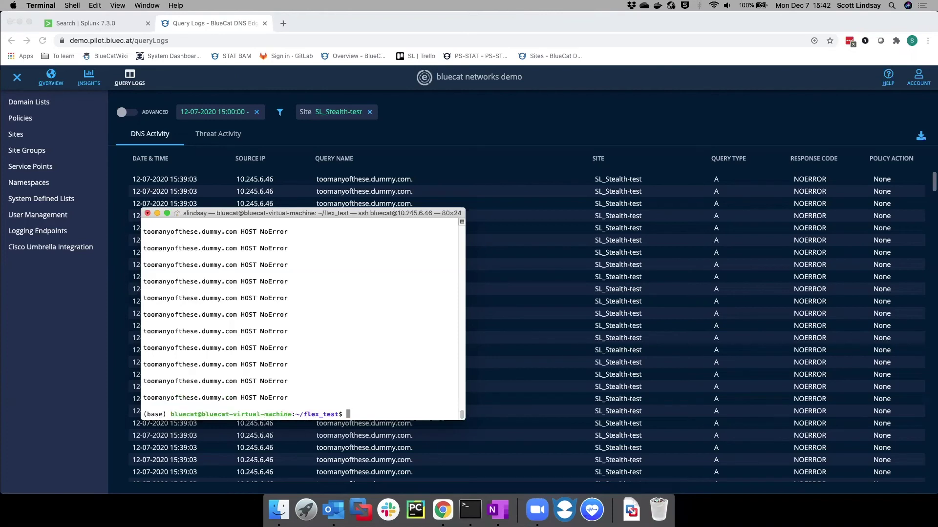
{"action": "left_click_drag", "start_coordinate": [426, 212], "coordinate": [322, 221]}
{"action": "key", "text": "super+h"}
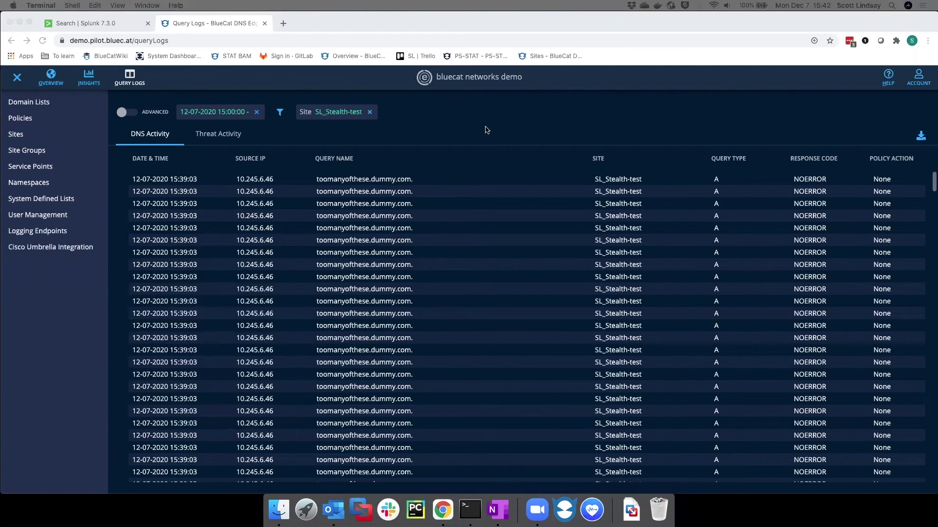
Check the policy action of the newest toomanyofthese.dummy.com queries in the DNS Edge query logs, and rerun the Splunk search.
{"action": "left_click", "coordinate": [503, 121]}
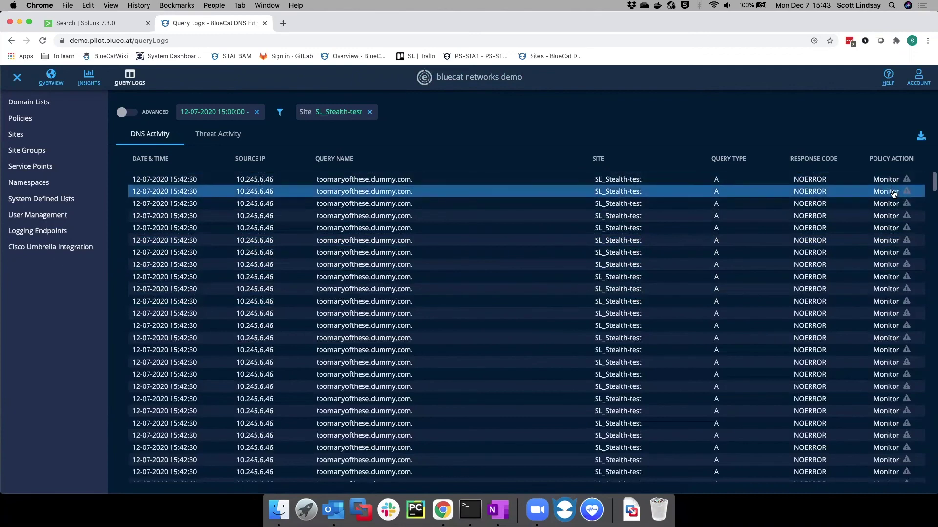
{"action": "left_click", "coordinate": [99, 23]}
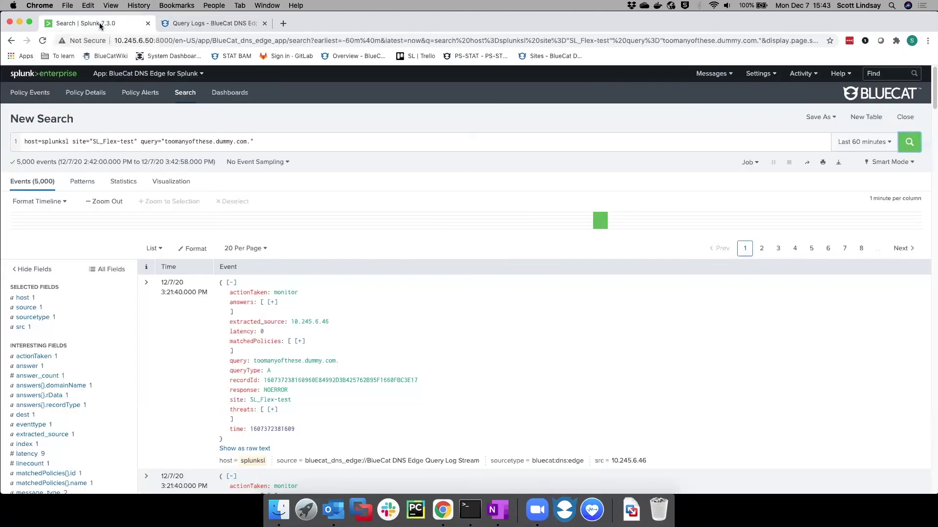
{"action": "left_click", "coordinate": [910, 142]}
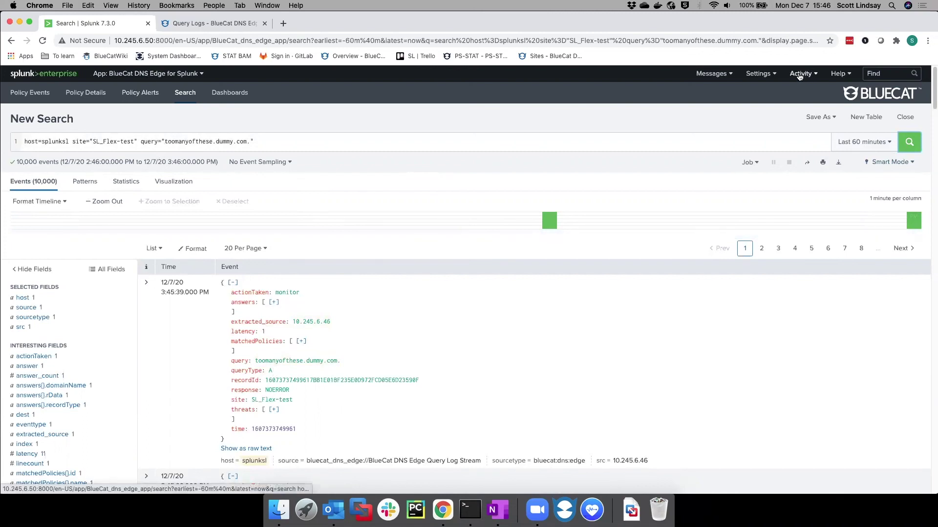
Open Splunk's data inputs and list the BlueCat DNS Edge Modular Input entries to examine the polling interval.
{"action": "left_click", "coordinate": [764, 75]}
{"action": "left_click", "coordinate": [829, 116]}
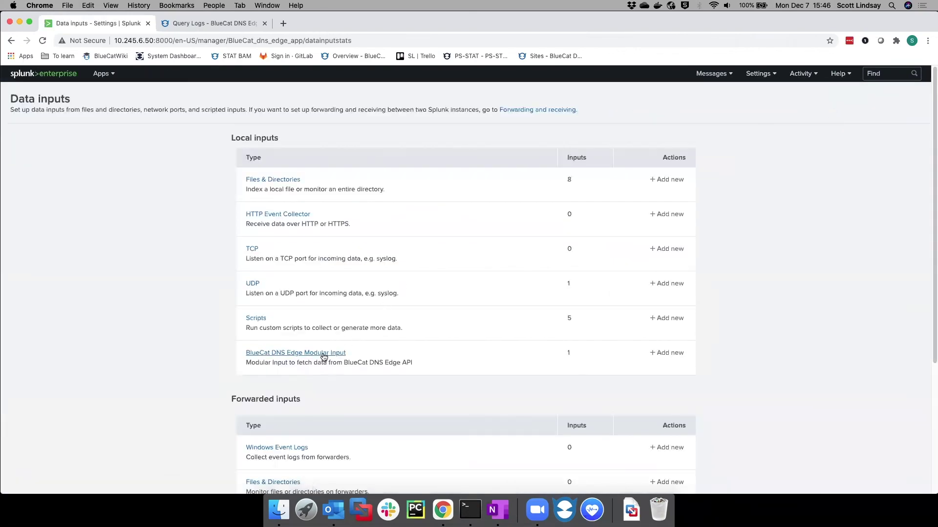
{"action": "left_click", "coordinate": [324, 355]}
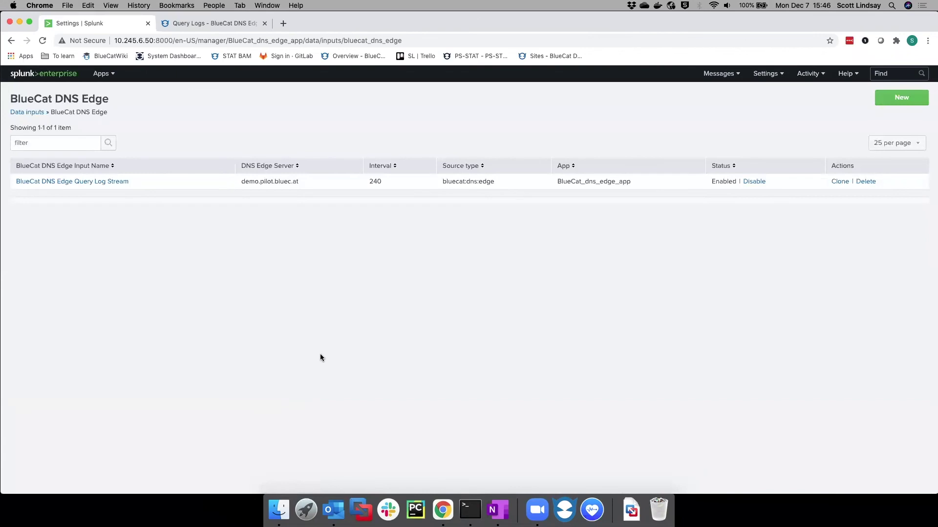